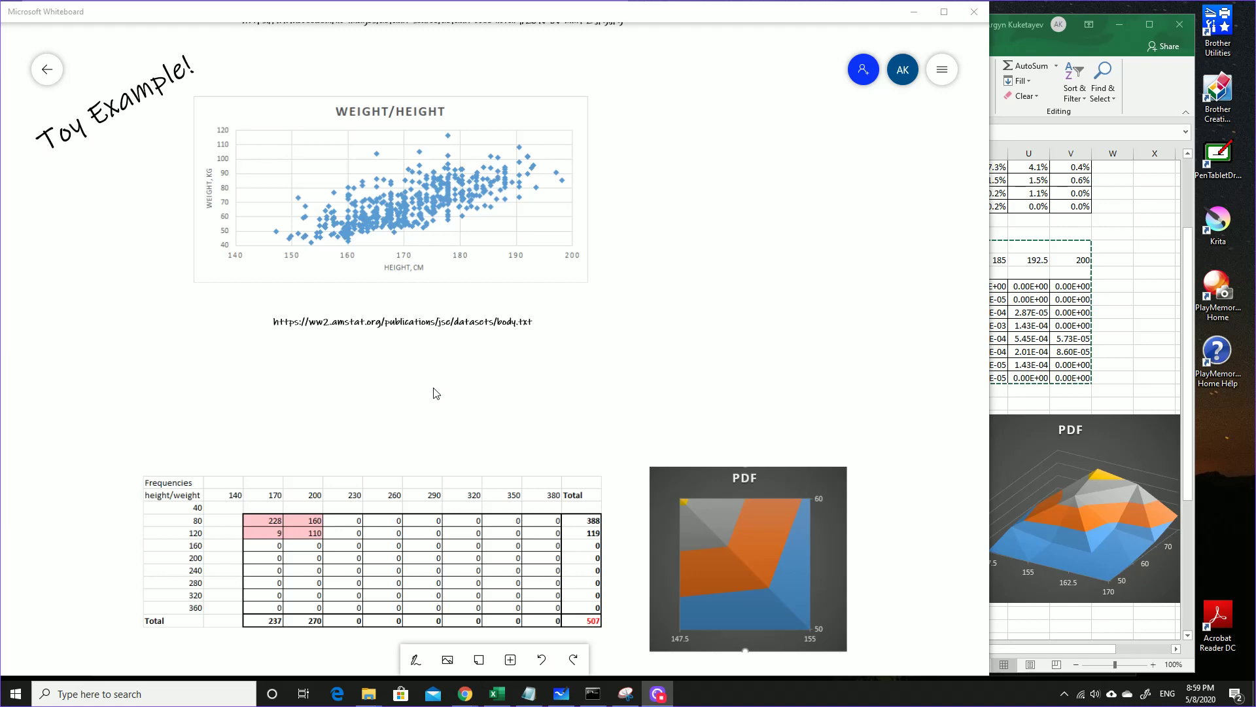
Step: Review the whiteboard from the copulas title and S&P 500 charts through the weight/height scatter plot to the frequency tables and PDF charts
{"action": "left_click_drag", "start_coordinate": [101, 283], "coordinate": [201, 612]}
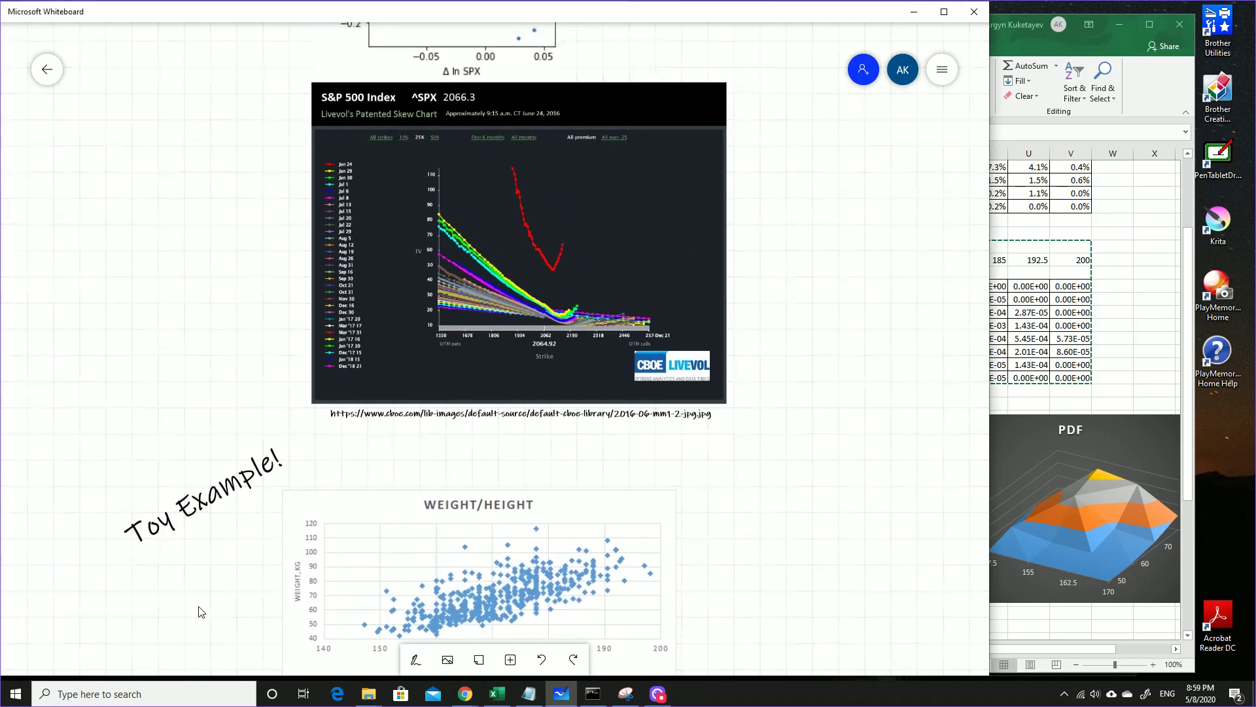
{"action": "left_click_drag", "start_coordinate": [202, 215], "coordinate": [179, 643]}
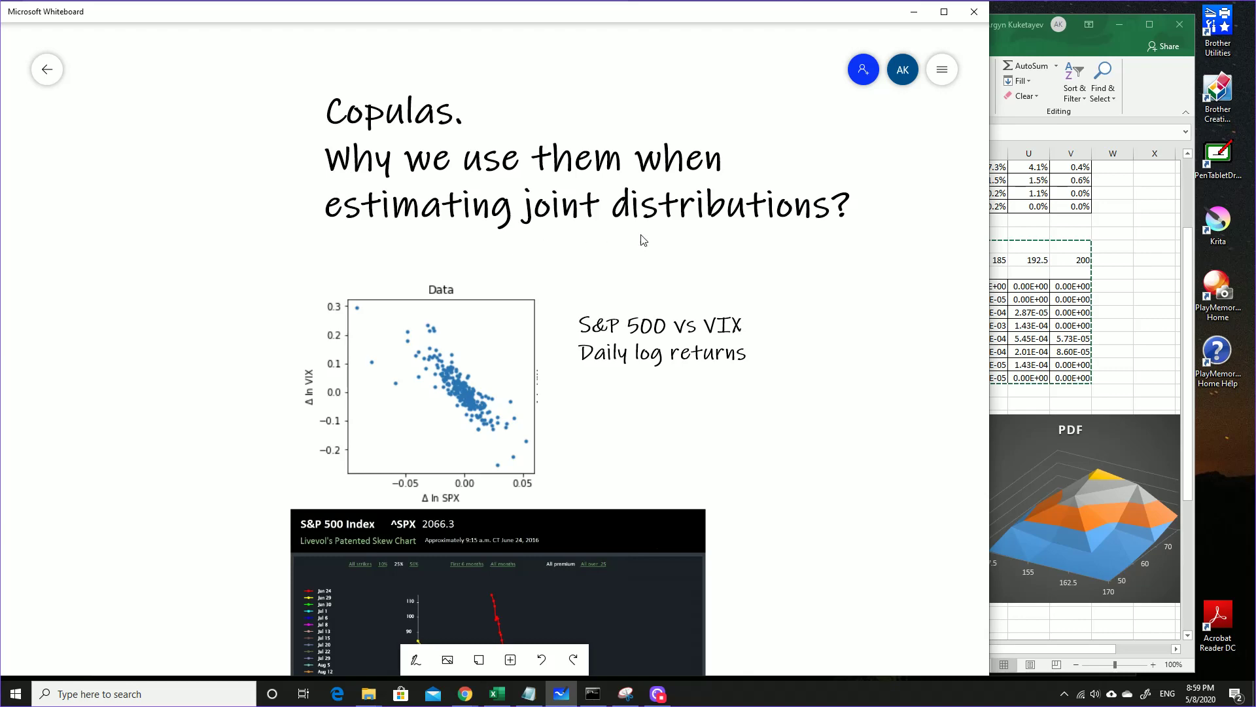
{"action": "scroll", "coordinate": [222, 559], "scroll_direction": "down", "scroll_amount": 8}
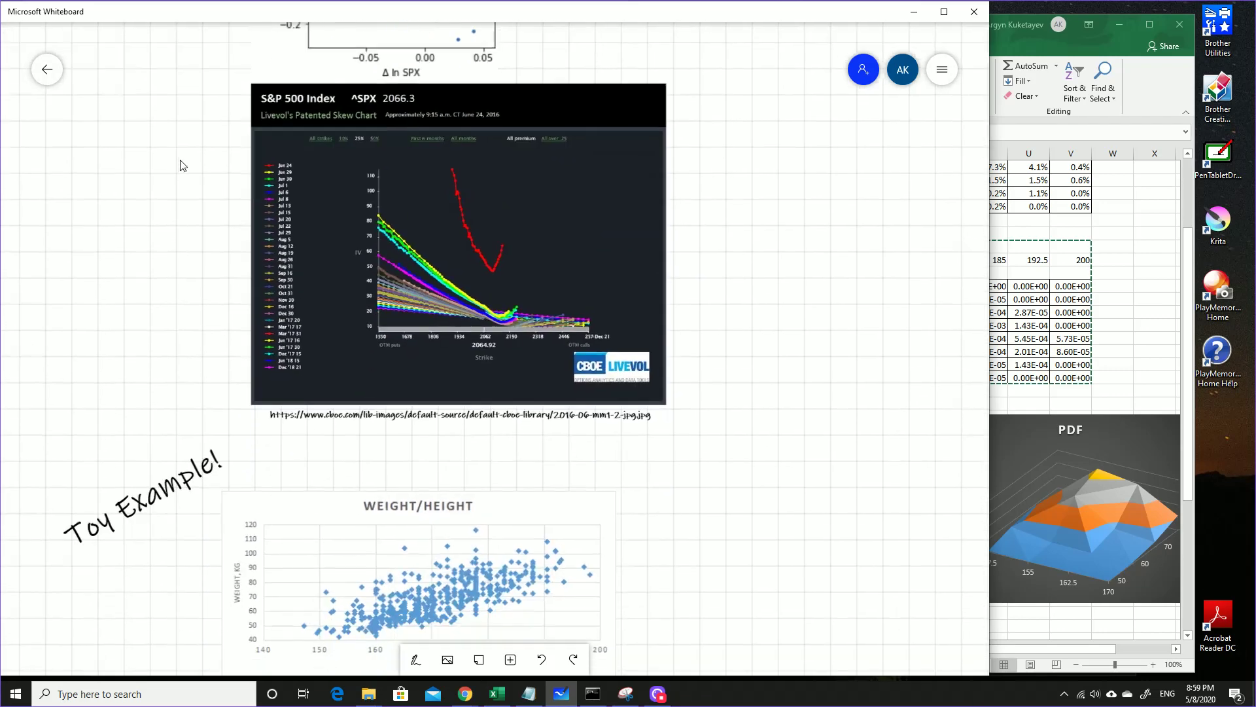
{"action": "left_click_drag", "start_coordinate": [133, 542], "coordinate": [133, 241]}
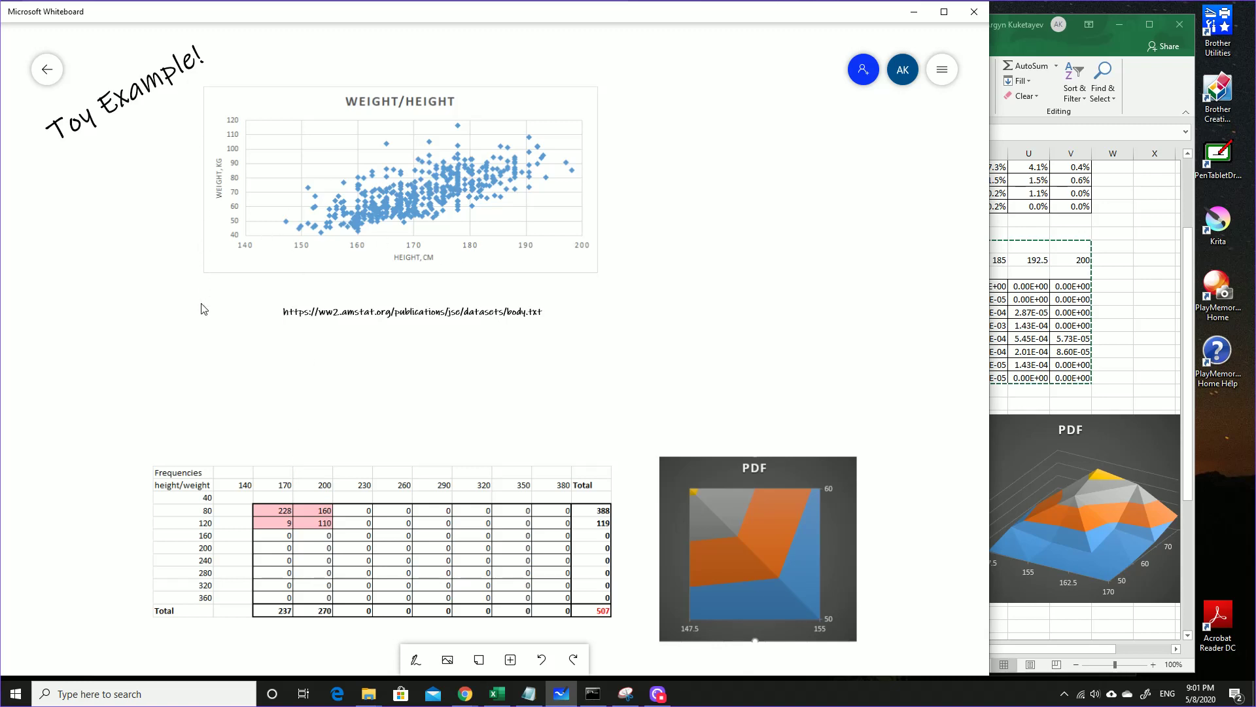
{"action": "left_click_drag", "start_coordinate": [85, 603], "coordinate": [64, 393]}
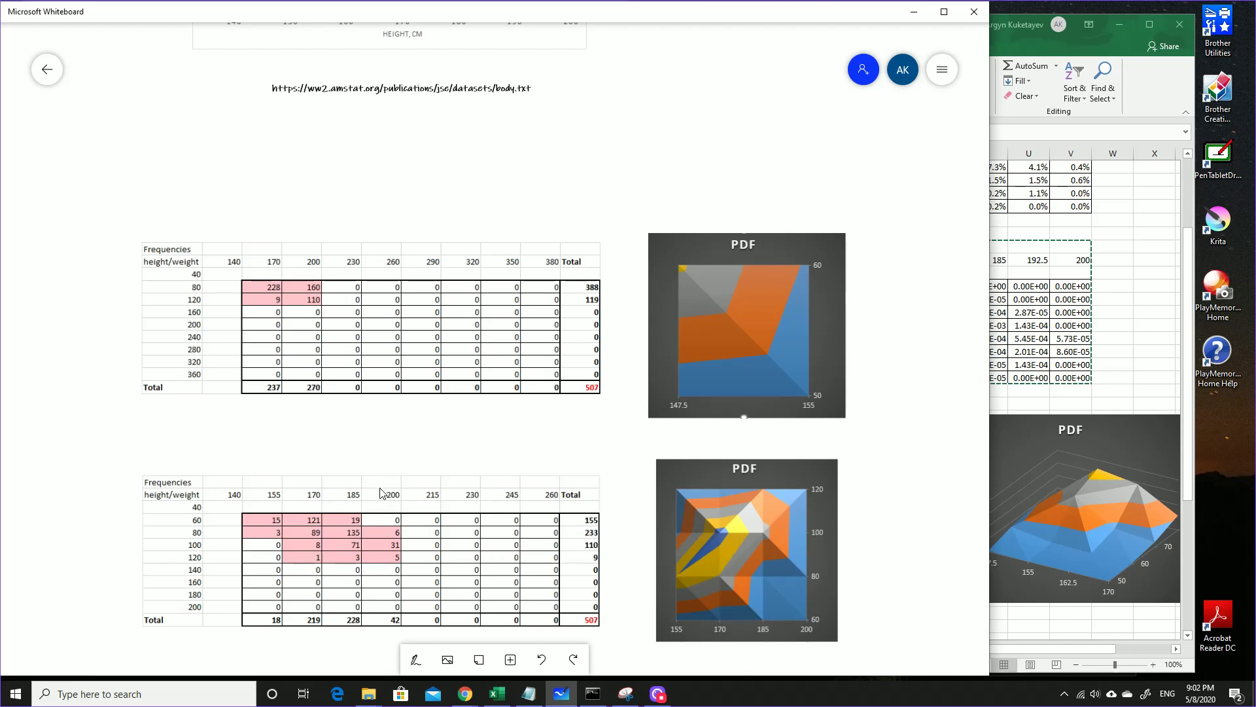
{"action": "left_click_drag", "start_coordinate": [72, 572], "coordinate": [49, 331]}
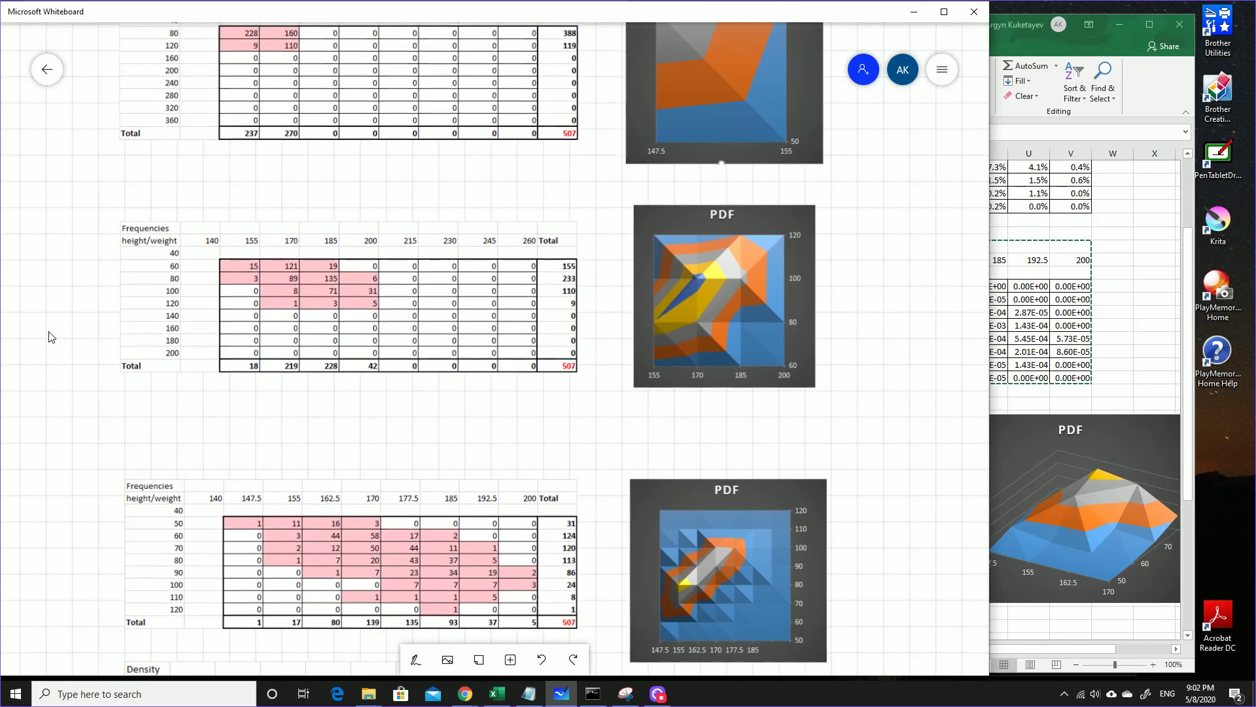
{"action": "left_click_drag", "start_coordinate": [66, 549], "coordinate": [45, 532]}
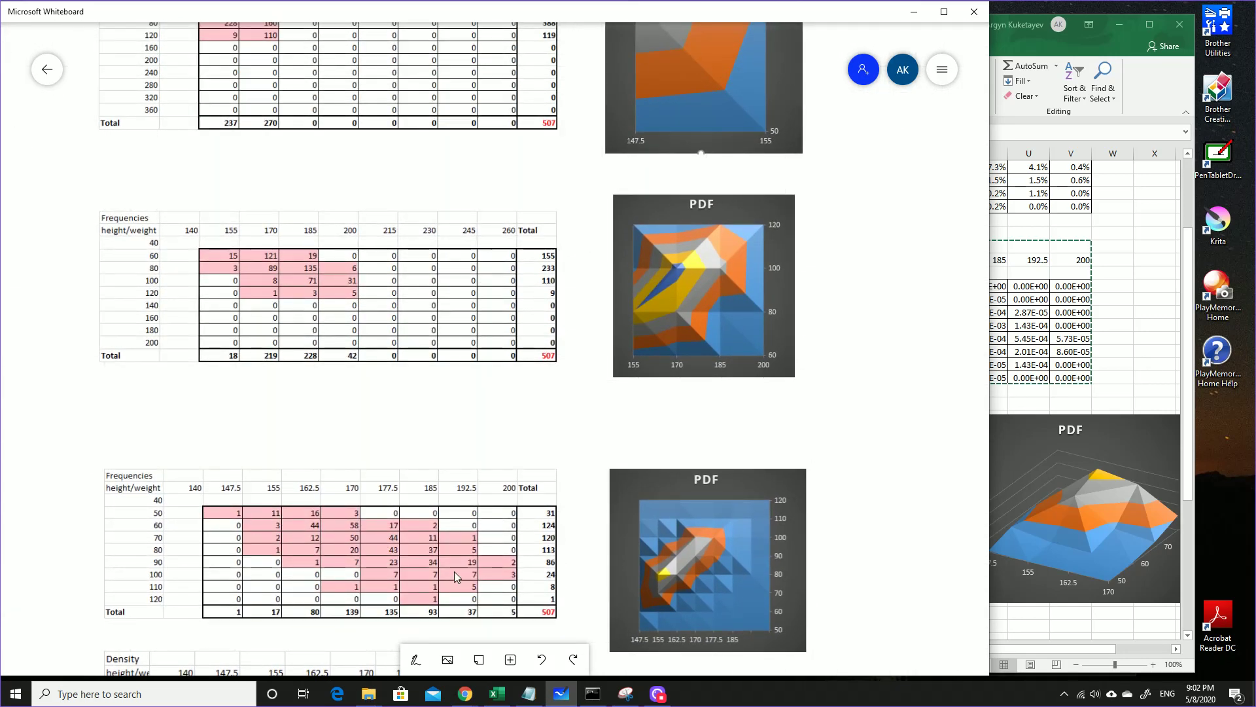
{"action": "left_click_drag", "start_coordinate": [584, 420], "coordinate": [570, 476]}
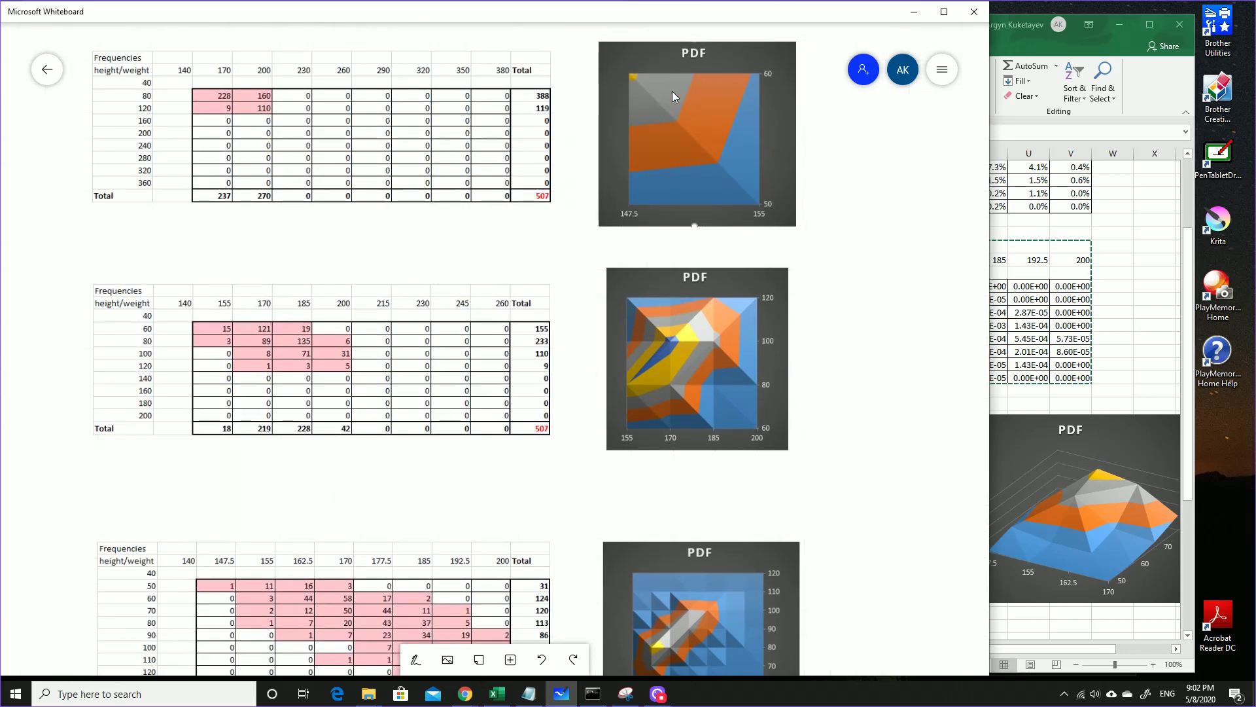
{"action": "scroll", "coordinate": [571, 435], "scroll_direction": "down", "scroll_amount": 2}
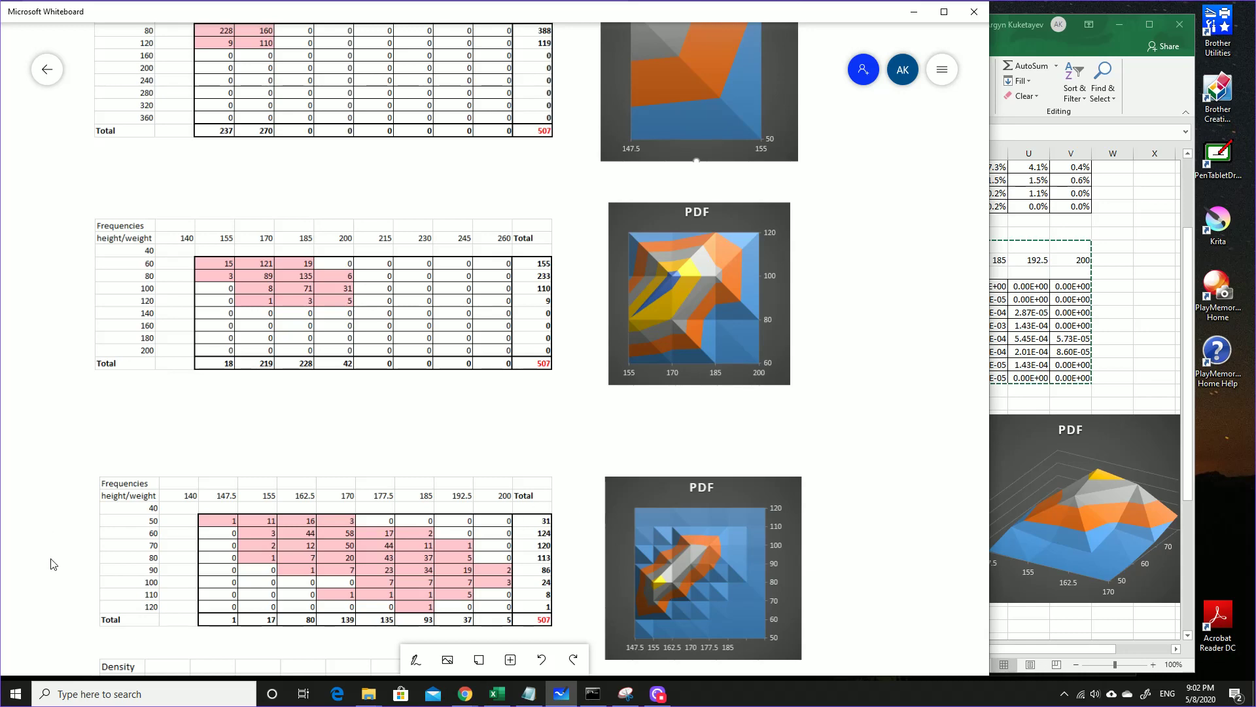
{"action": "left_click_drag", "start_coordinate": [53, 564], "coordinate": [52, 409]}
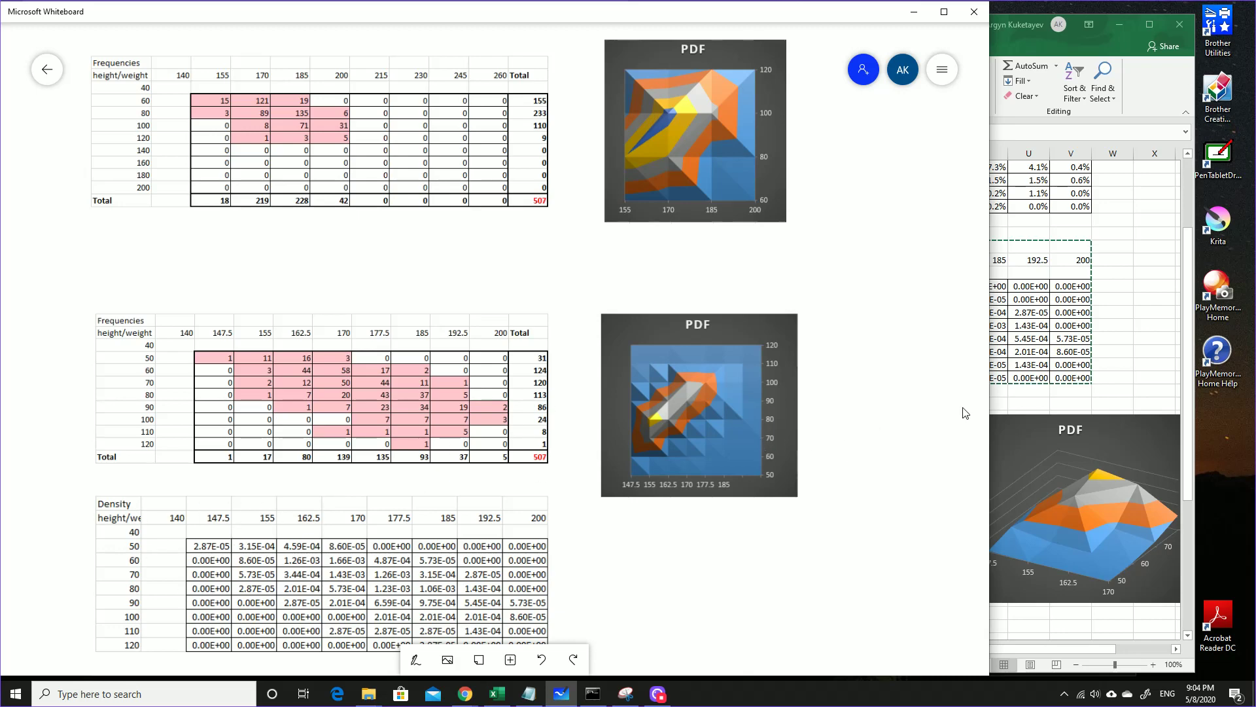
Step: Switch to the Excel workbook in a maximized window and look over the source data on Sheet2 and the frequency tables on Sheet1
{"action": "left_click", "coordinate": [1139, 313]}
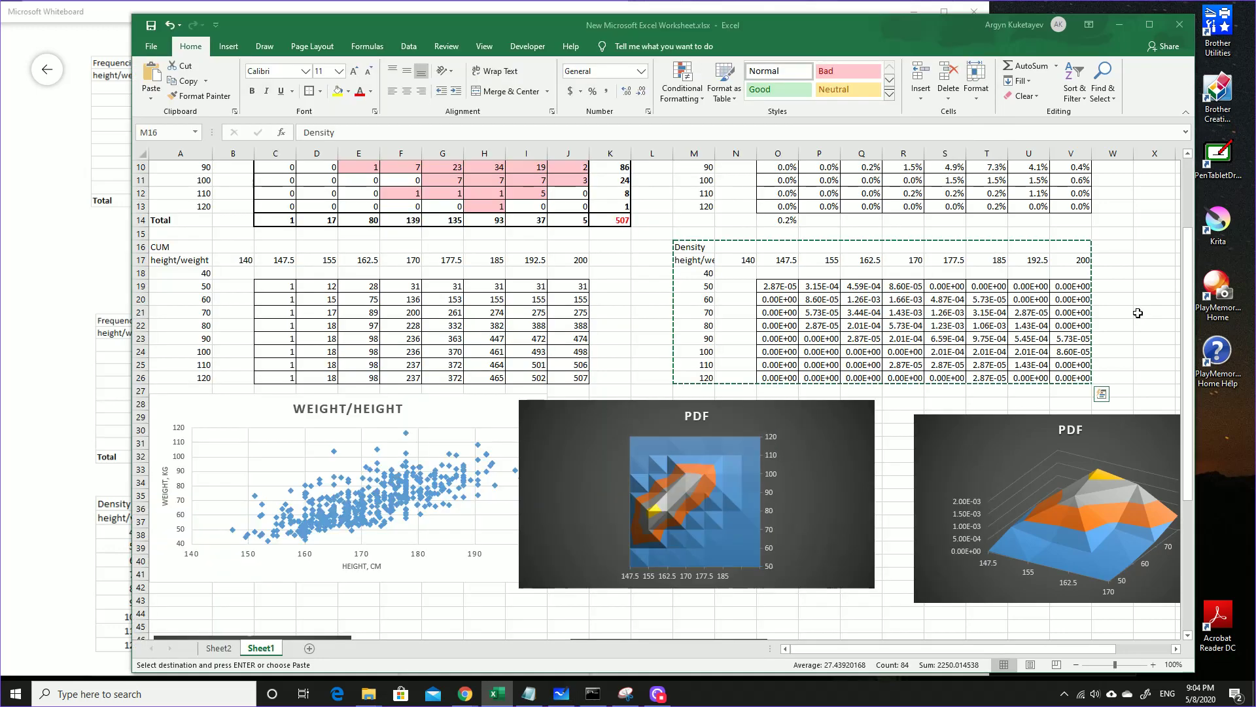
{"action": "left_click", "coordinate": [1150, 25]}
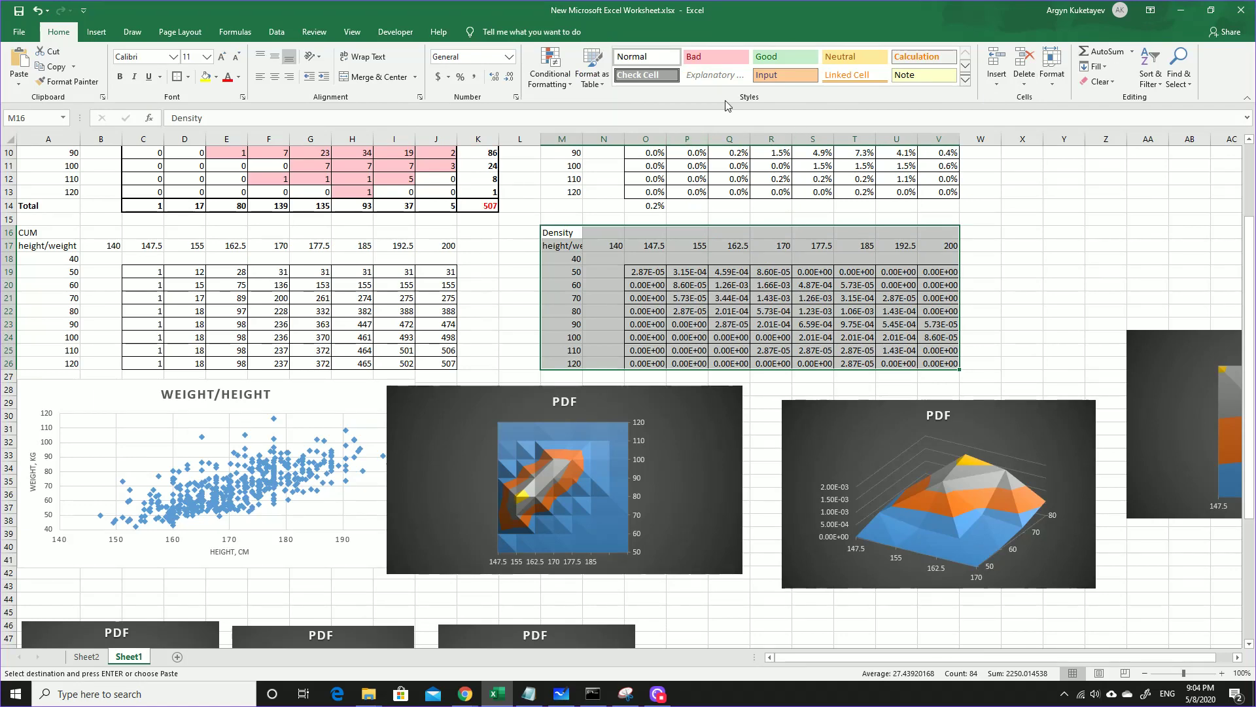
{"action": "left_click", "coordinate": [86, 657]}
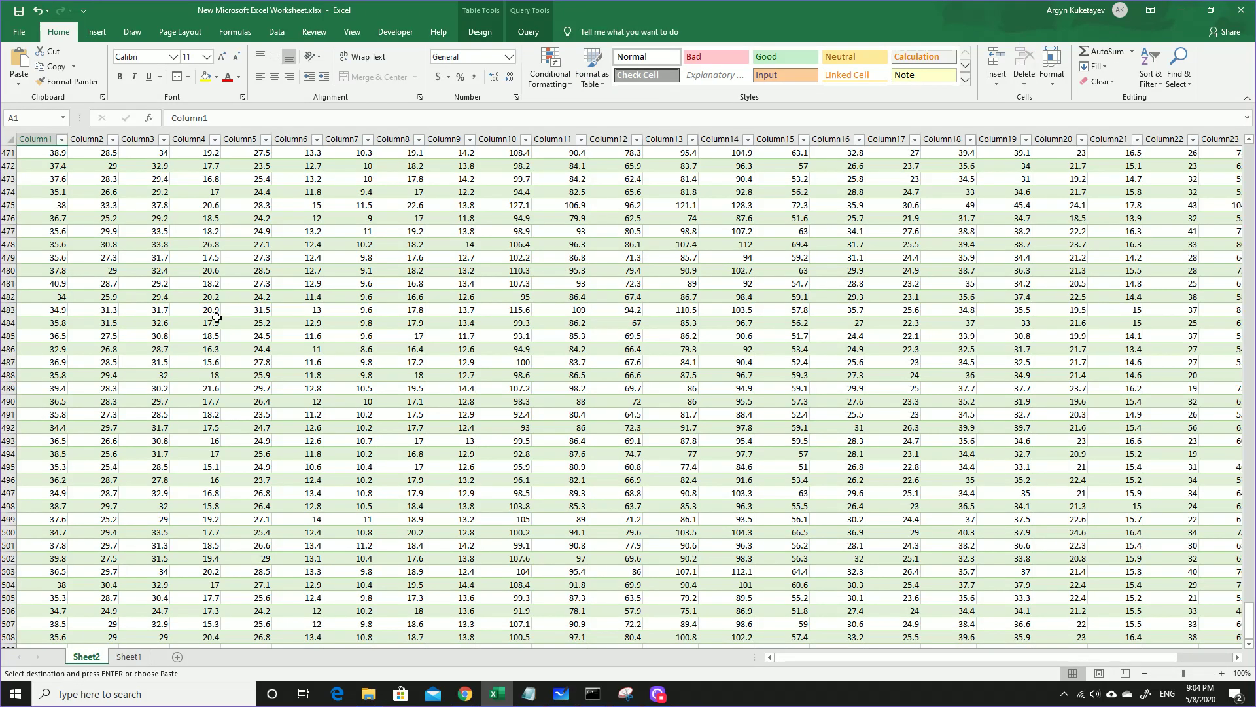
{"action": "left_click", "coordinate": [131, 658]}
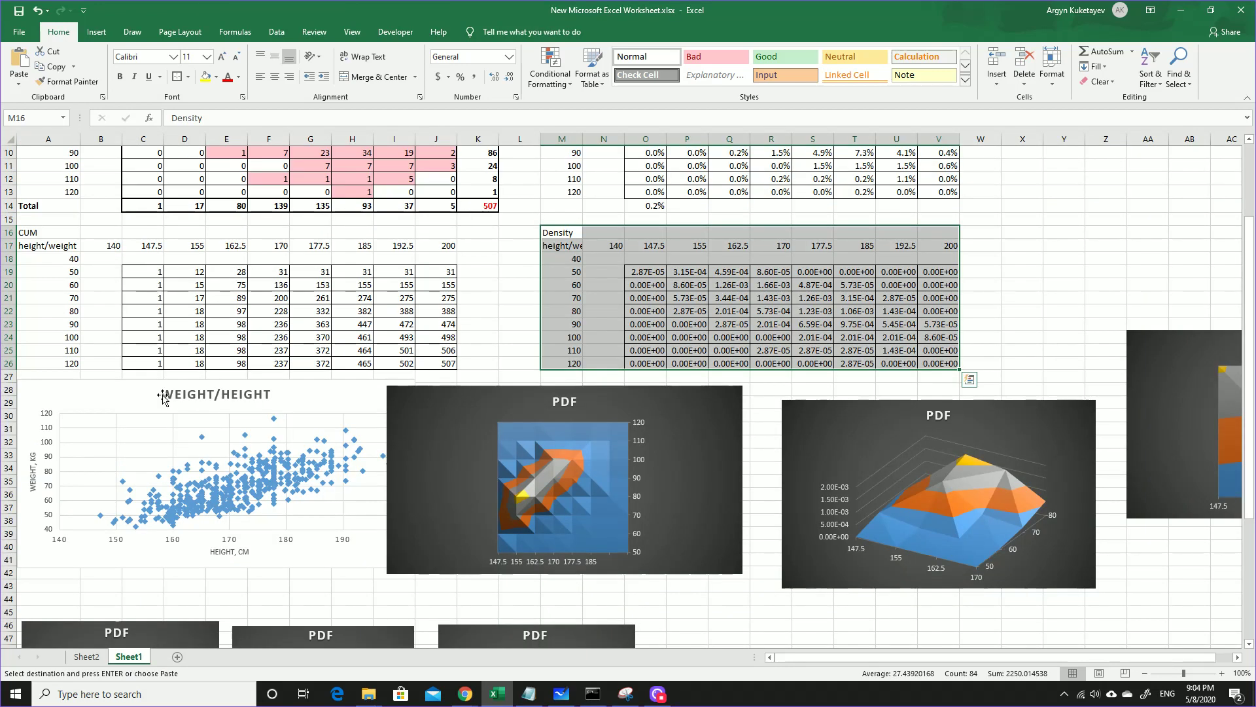
{"action": "scroll", "coordinate": [219, 262], "scroll_direction": "up", "scroll_amount": 3}
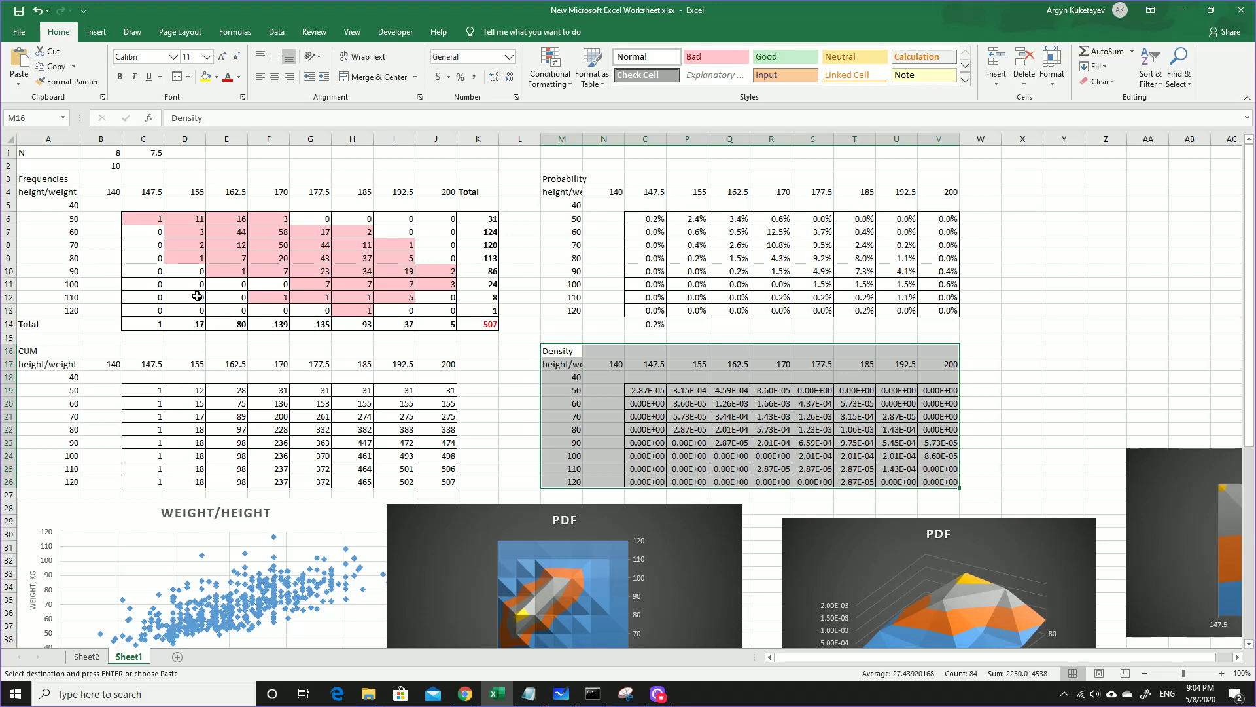
Step: Set N in cell B1 to 2 and return it to 8 to compare the binned tables
{"action": "left_click", "coordinate": [117, 153]}
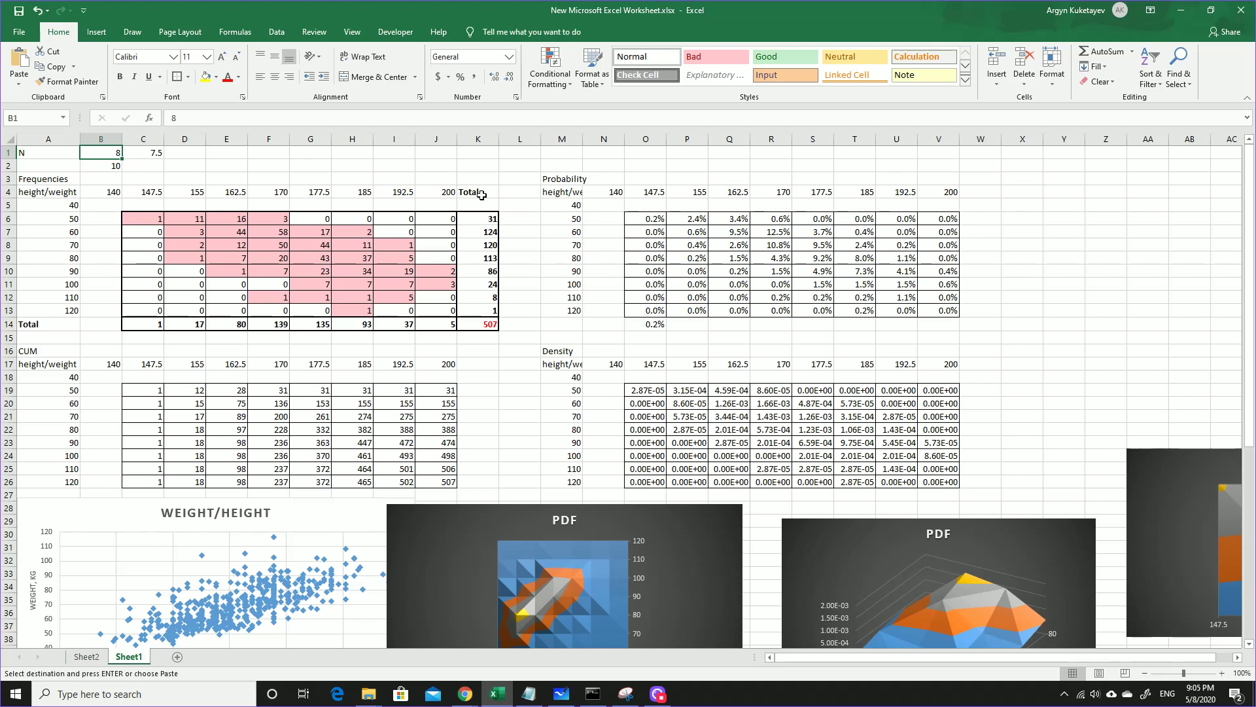
{"action": "type", "text": "2"}
{"action": "key", "text": "Return"}
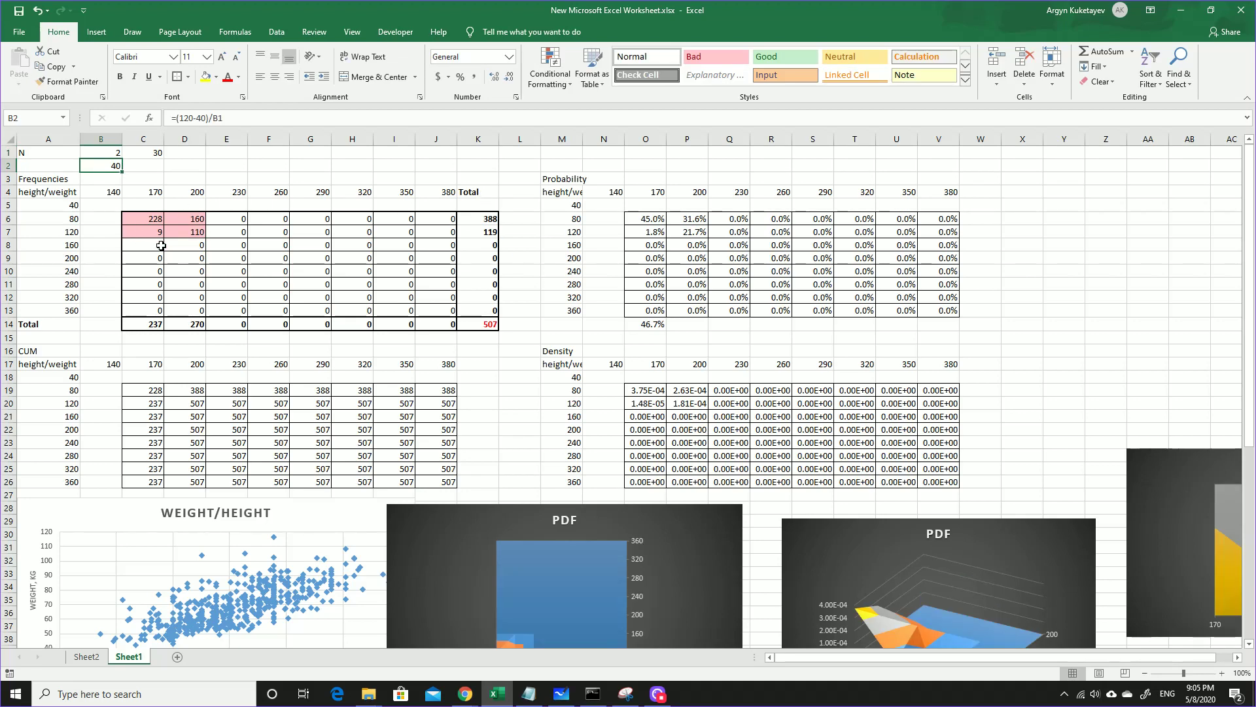
{"action": "left_click", "coordinate": [105, 155]}
{"action": "type", "text": "8"}
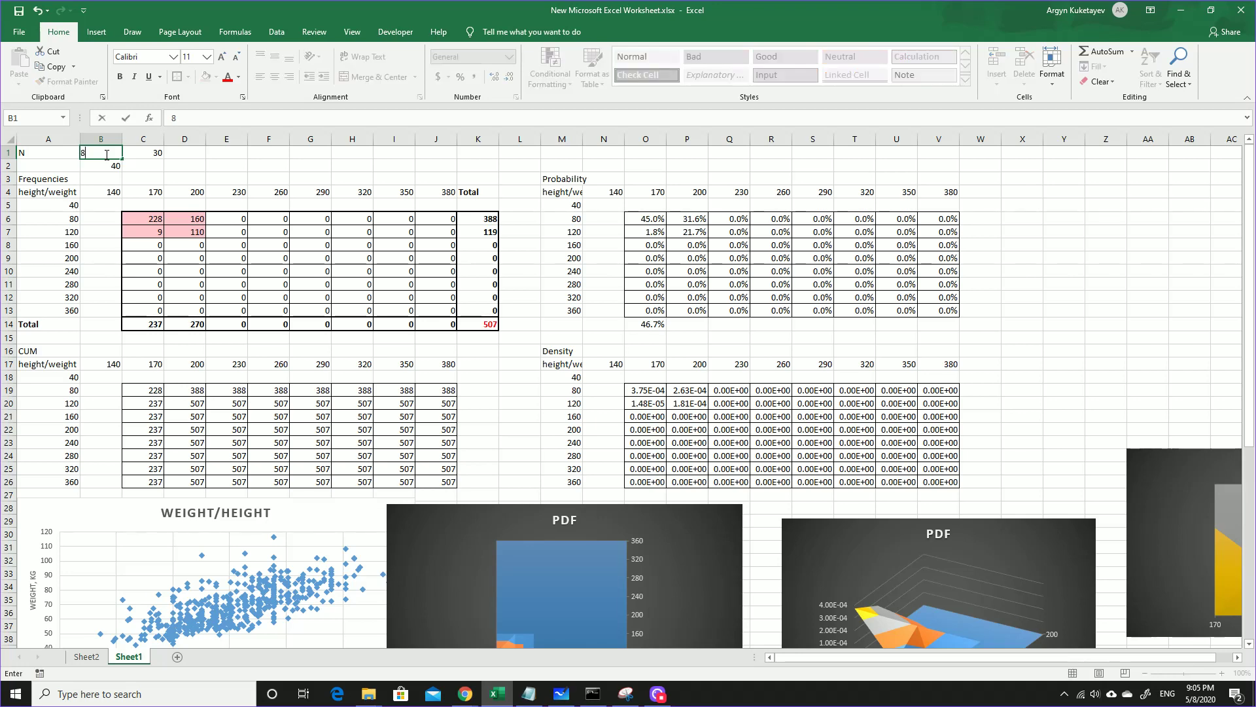
{"action": "key", "text": "Return"}
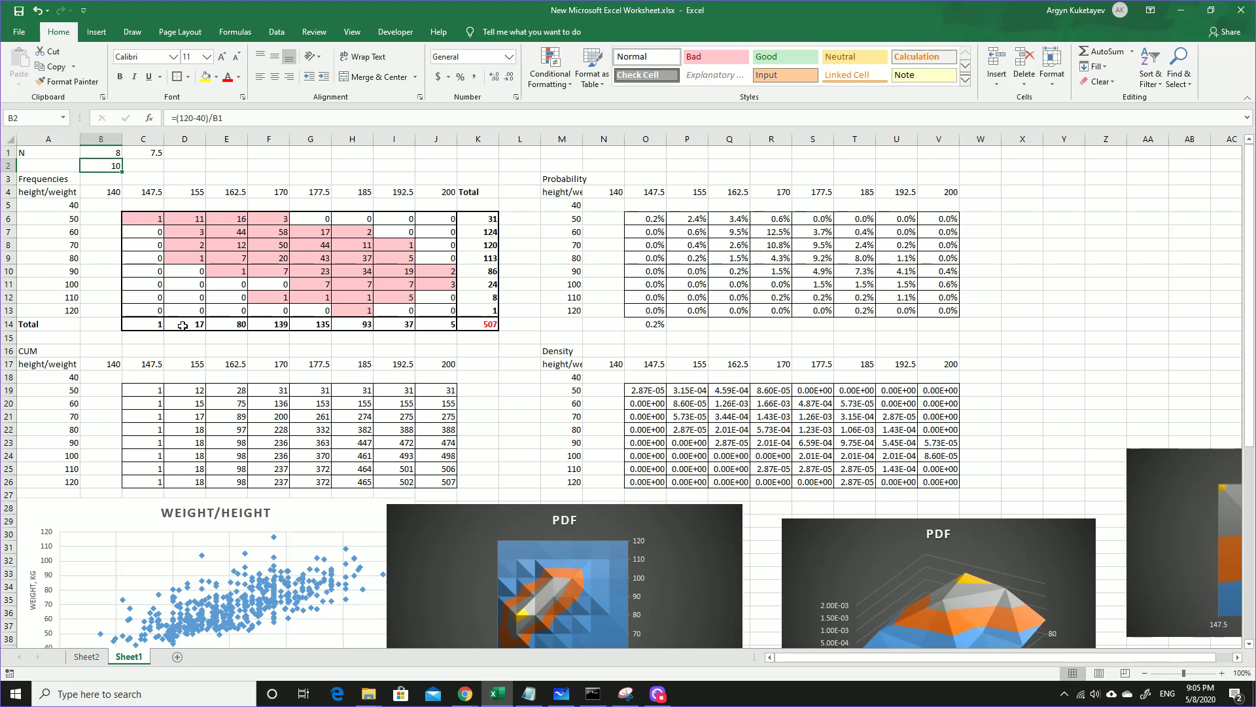
Step: Check the formula in C19 of the CUM table and set N in cell B1 to 2
{"action": "left_click", "coordinate": [151, 394]}
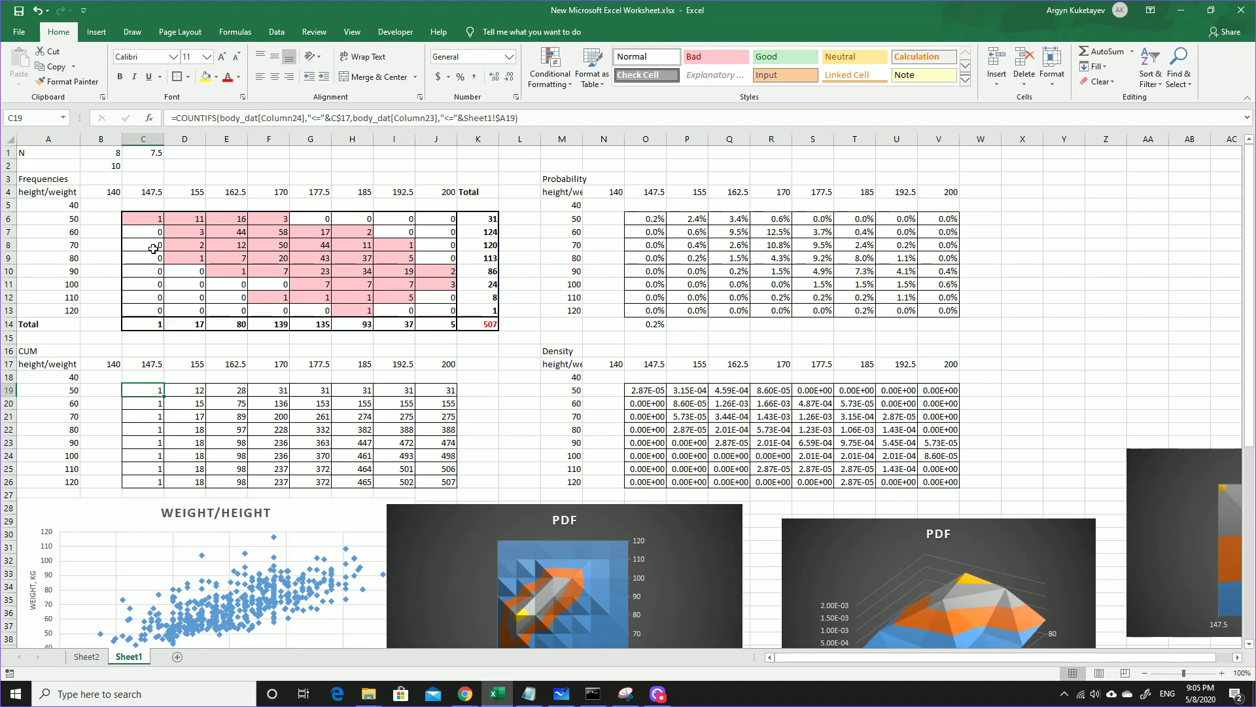
{"action": "left_click", "coordinate": [113, 151]}
{"action": "type", "text": "2"}
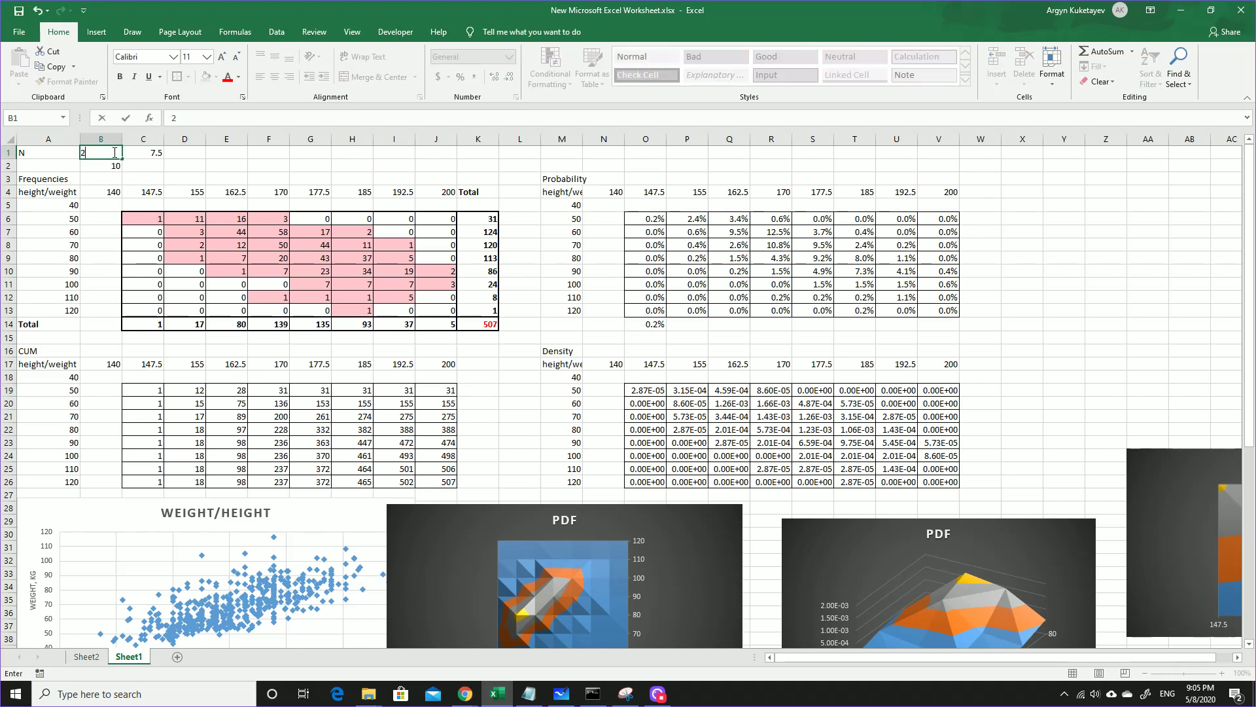
{"action": "key", "text": "Return"}
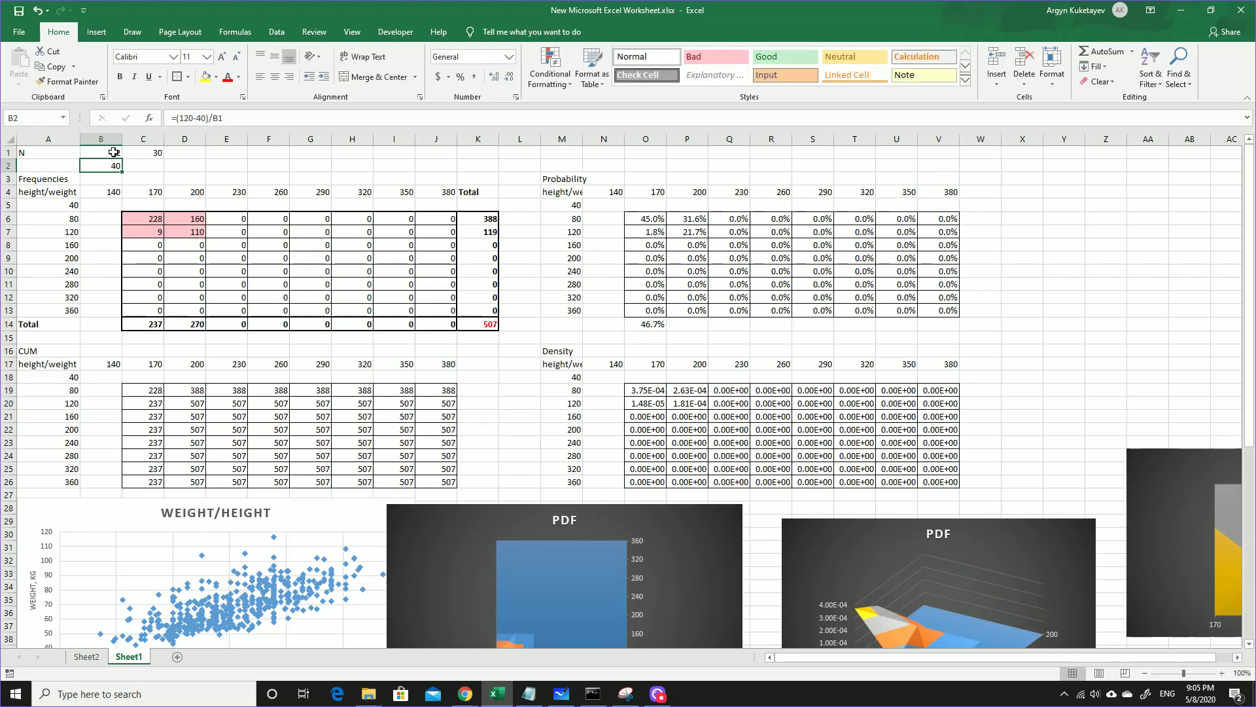
Step: Examine the COUNTIFS formulas in C19 and D19 of the CUM table and their bin limits in C17 and A19
{"action": "left_click", "coordinate": [149, 389]}
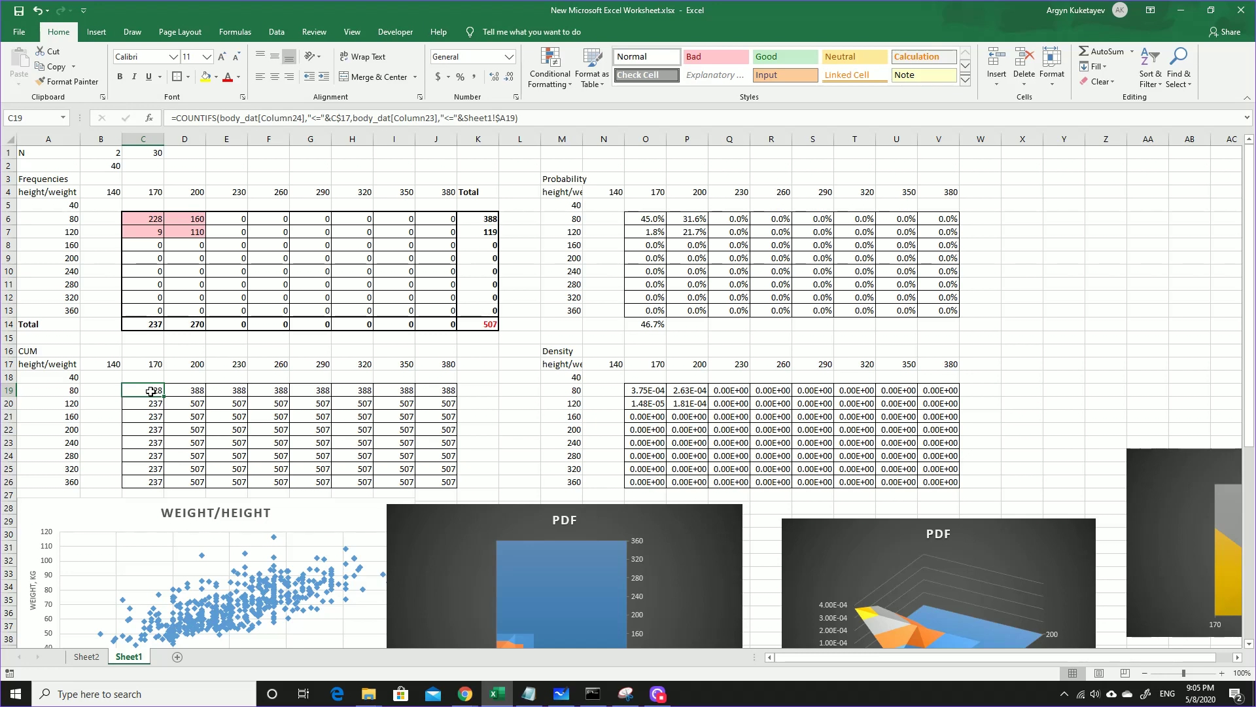
{"action": "left_click", "coordinate": [150, 364]}
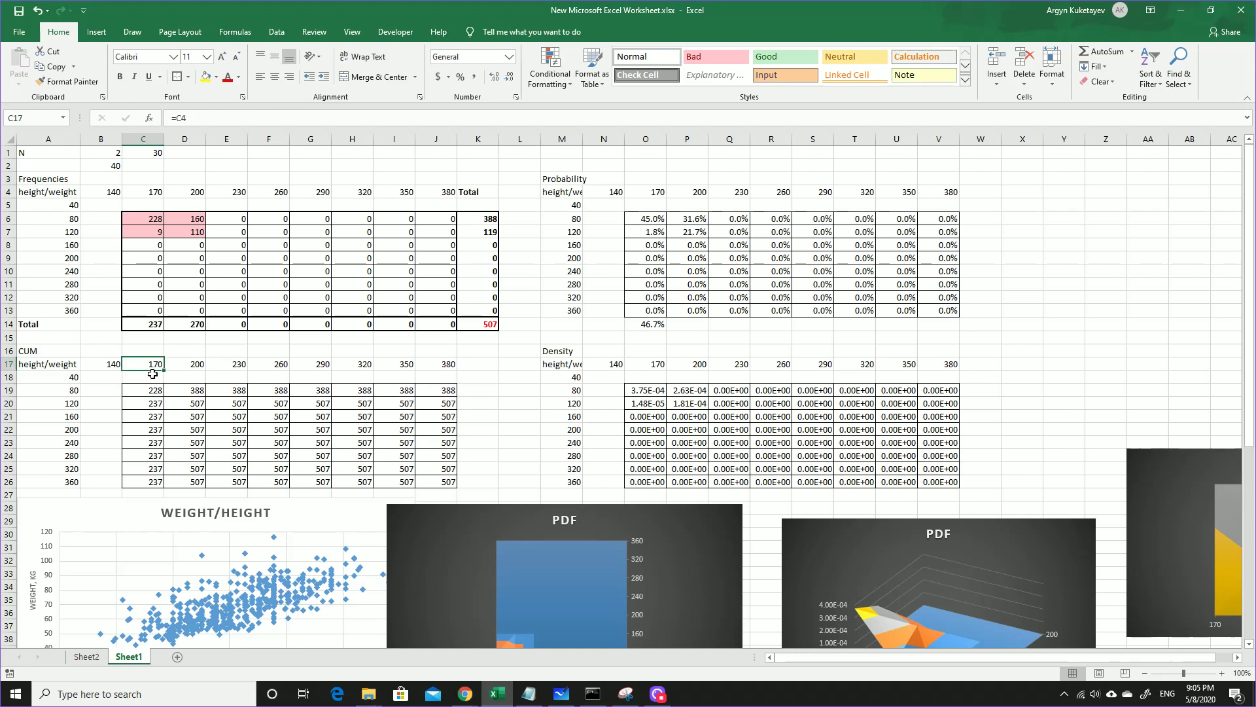
{"action": "left_click", "coordinate": [147, 392]}
{"action": "left_click", "coordinate": [54, 390]}
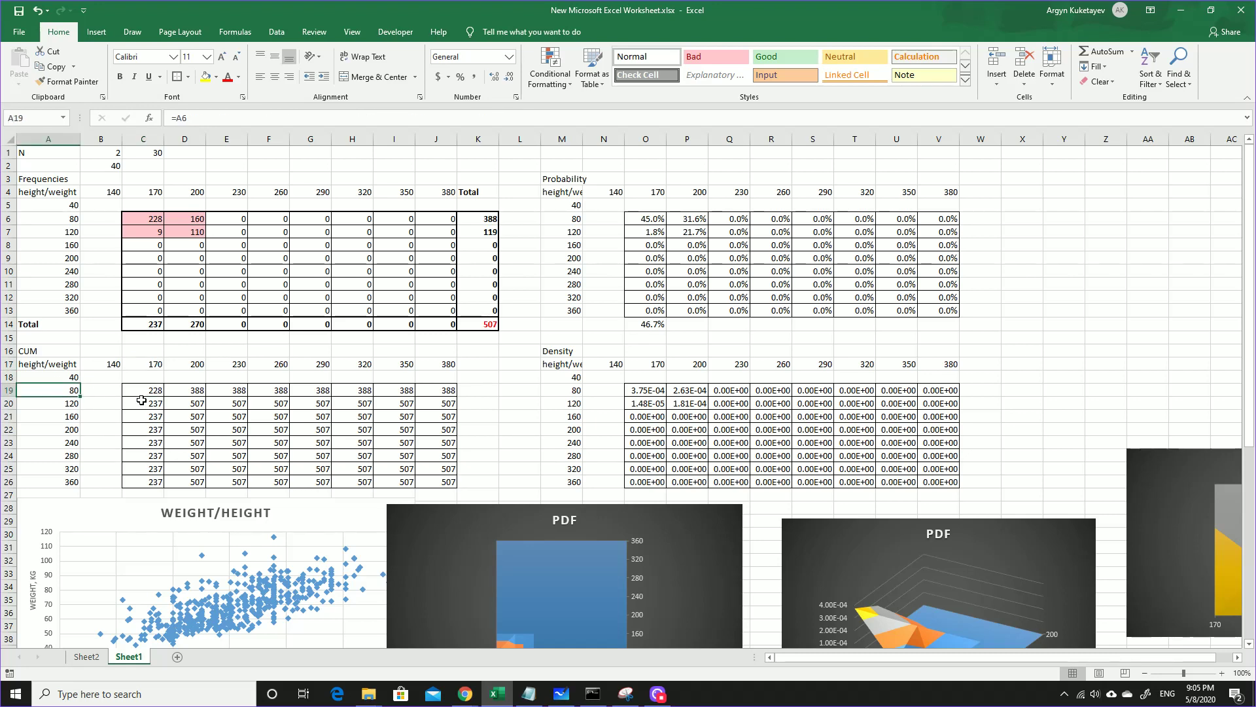
{"action": "left_click", "coordinate": [145, 392]}
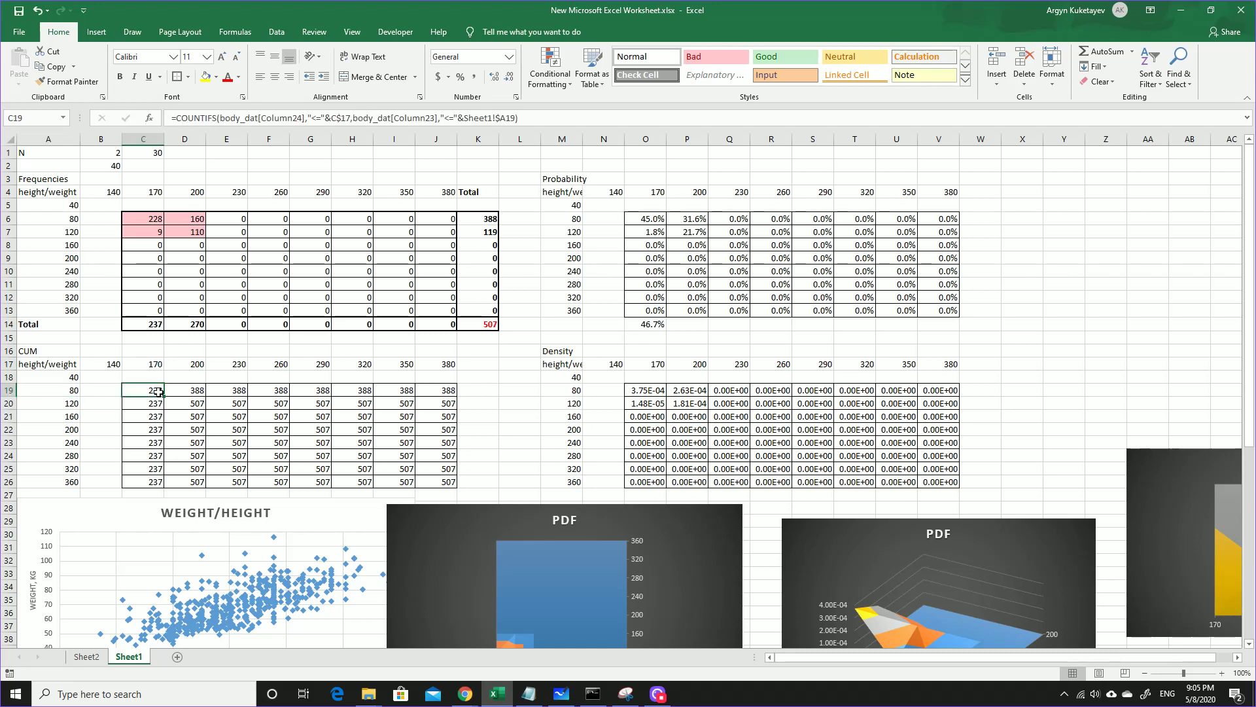
{"action": "left_click", "coordinate": [202, 393]}
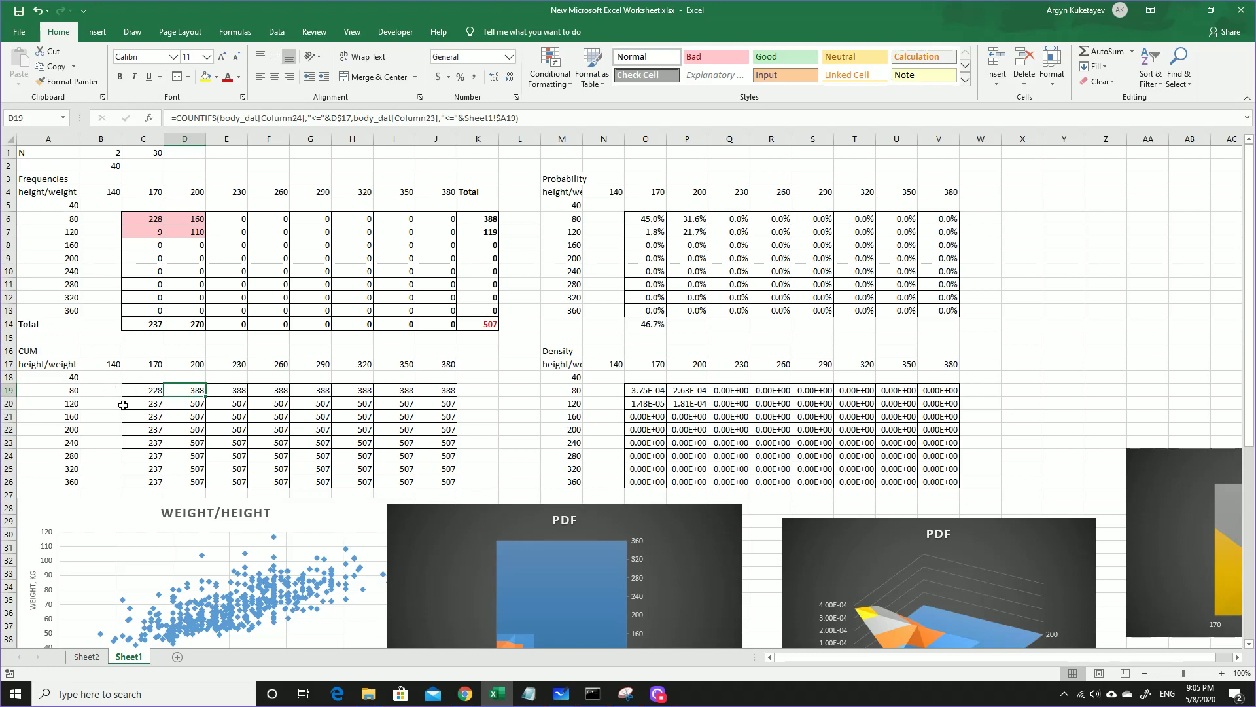
Step: Examine how the Frequencies formulas in C6:D7 derive from CUM cells C19:D20, and check the grand total formula in K14
{"action": "left_click", "coordinate": [148, 223]}
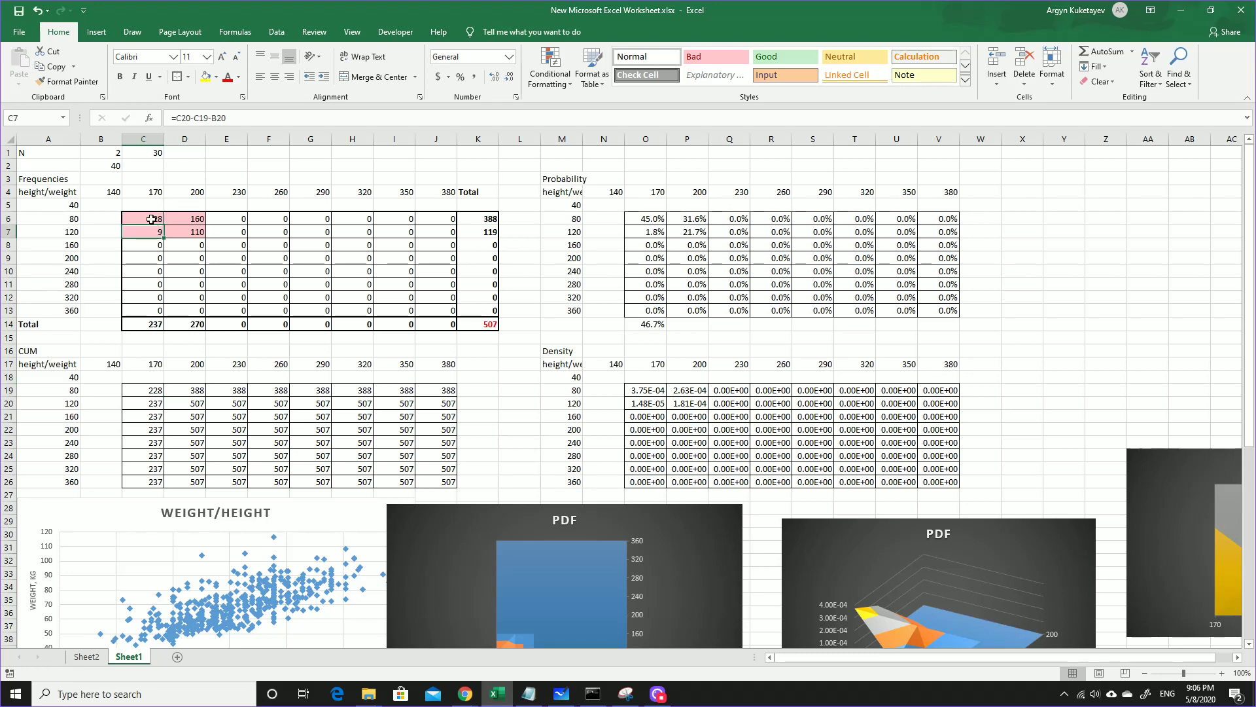
{"action": "left_click", "coordinate": [192, 222]}
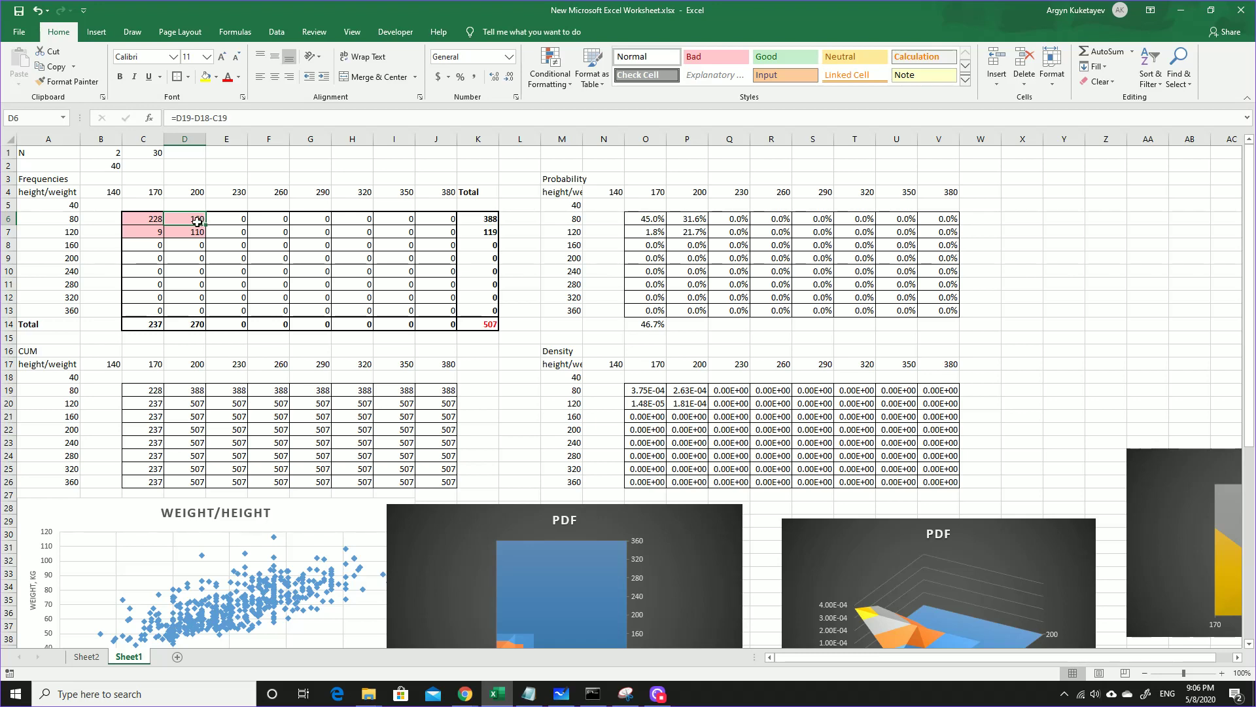
{"action": "left_click_drag", "start_coordinate": [152, 392], "coordinate": [185, 400]}
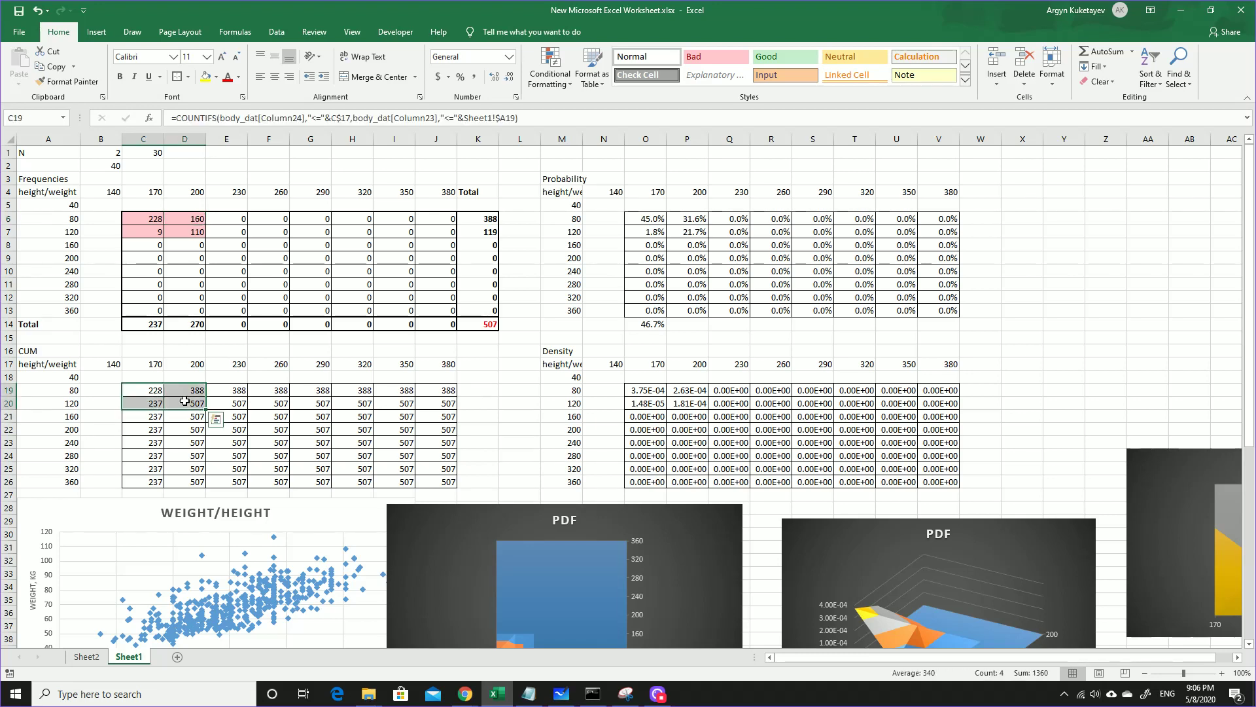
{"action": "left_click", "coordinate": [152, 222]}
{"action": "left_click", "coordinate": [187, 236]}
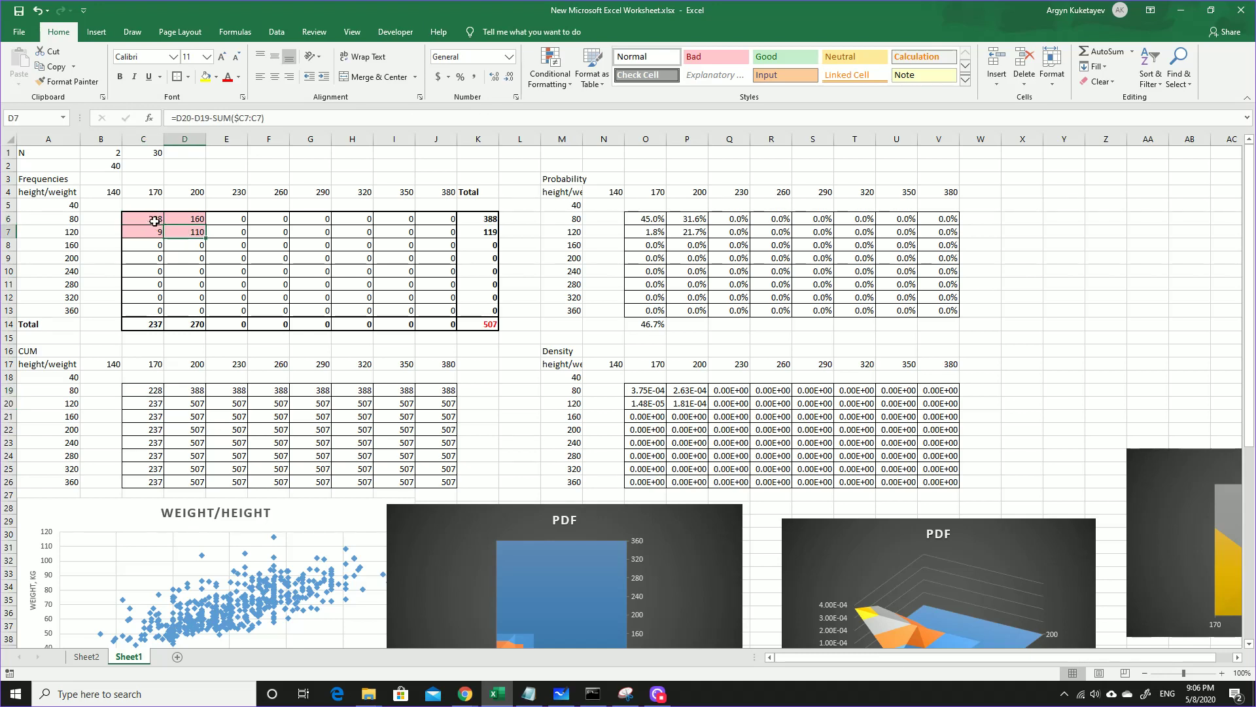
{"action": "left_click", "coordinate": [152, 219]}
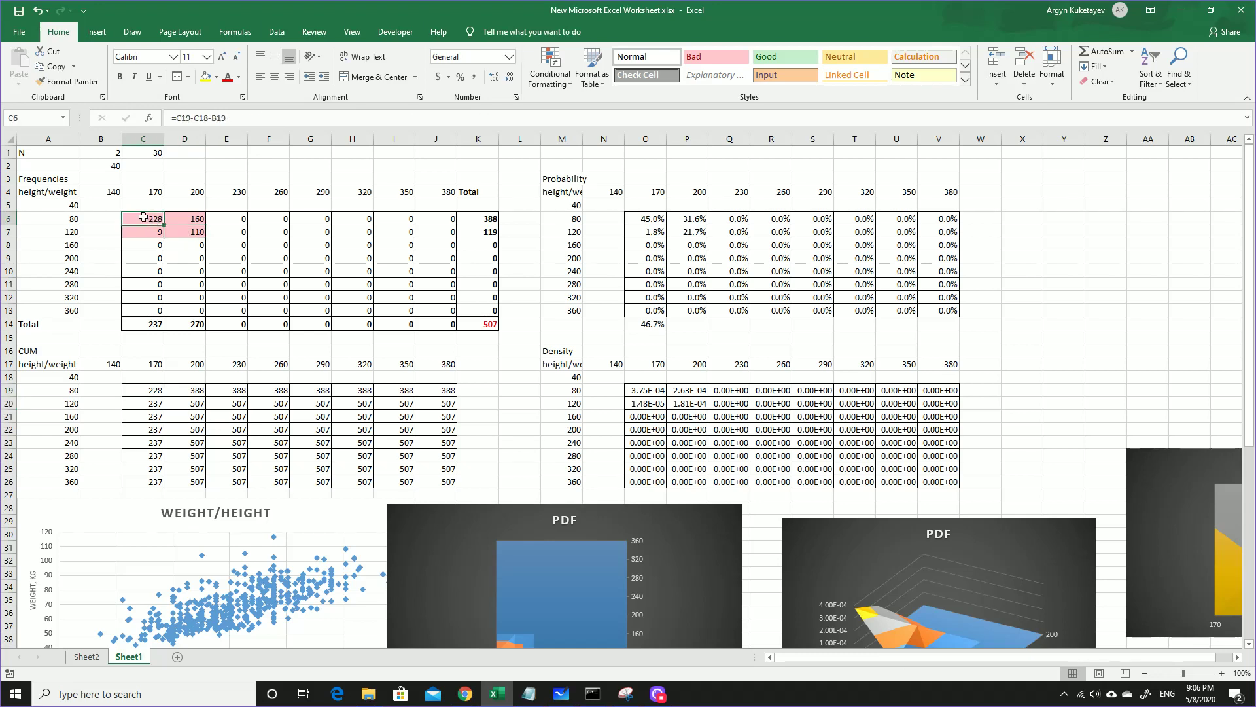
{"action": "left_click", "coordinate": [195, 218]}
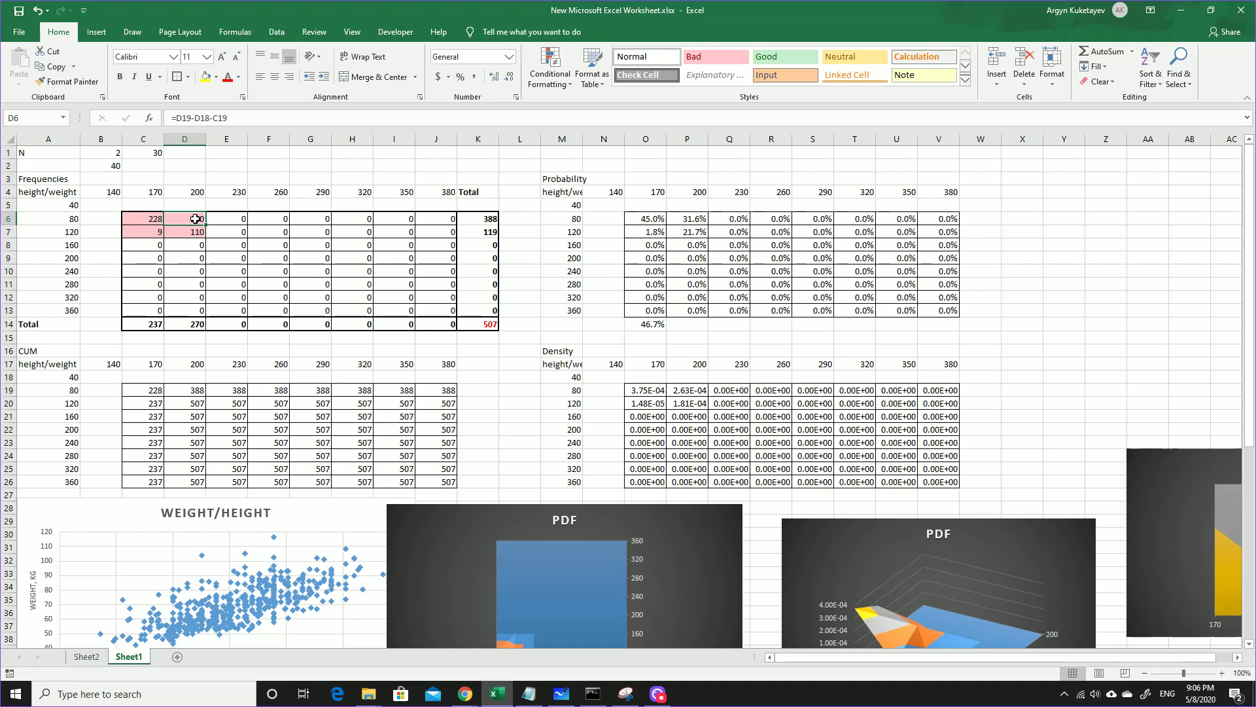
{"action": "left_click", "coordinate": [194, 234]}
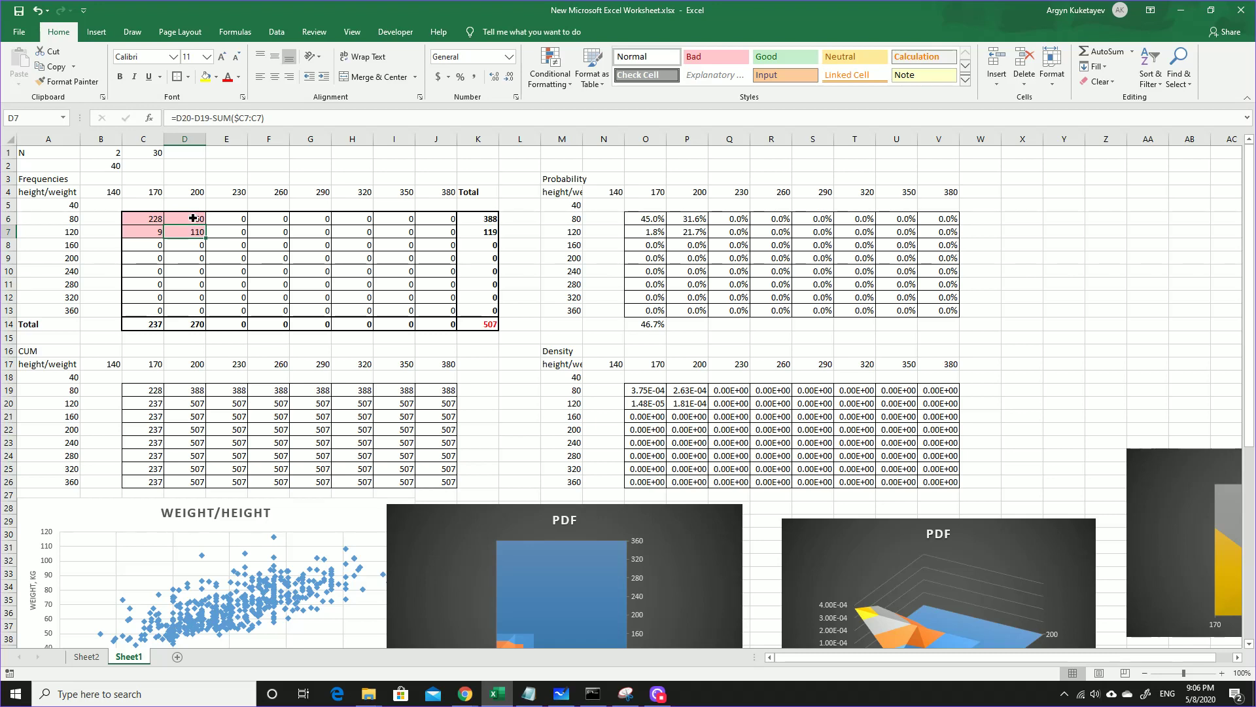
{"action": "left_click", "coordinate": [479, 327]}
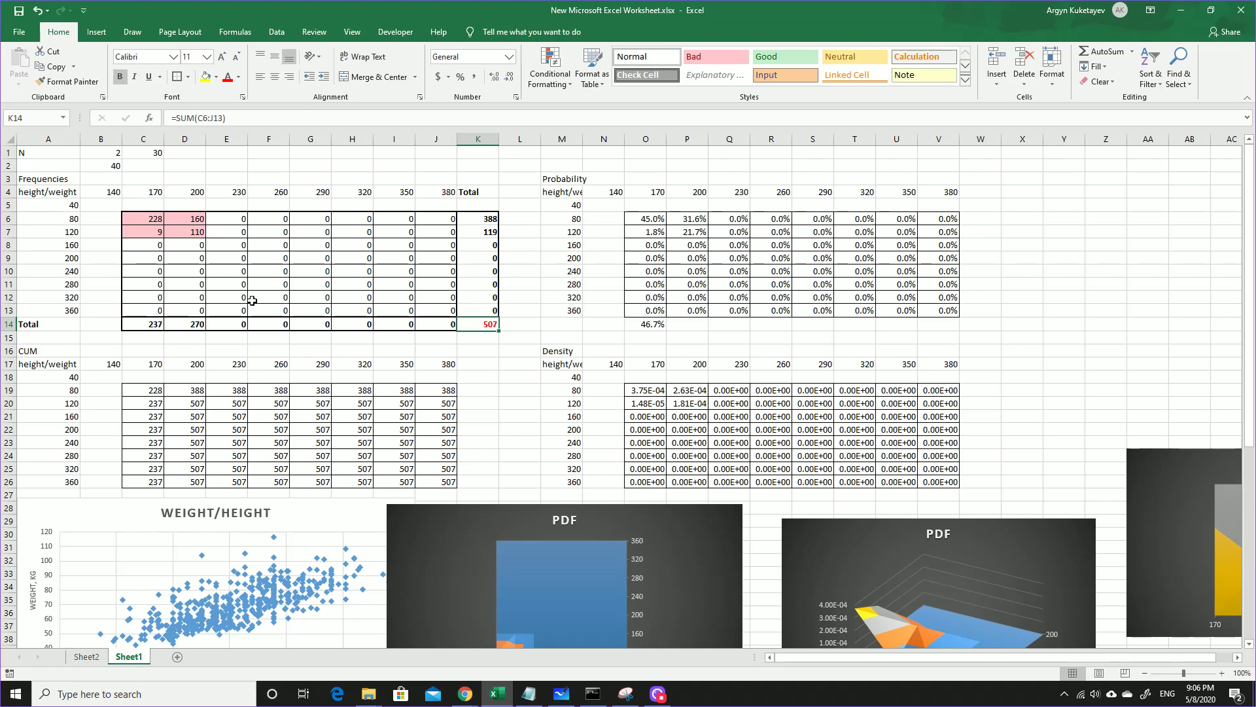
Step: Examine the Frequencies formulas in D6 and D7 against the grand total formula in K14
{"action": "left_click", "coordinate": [184, 220]}
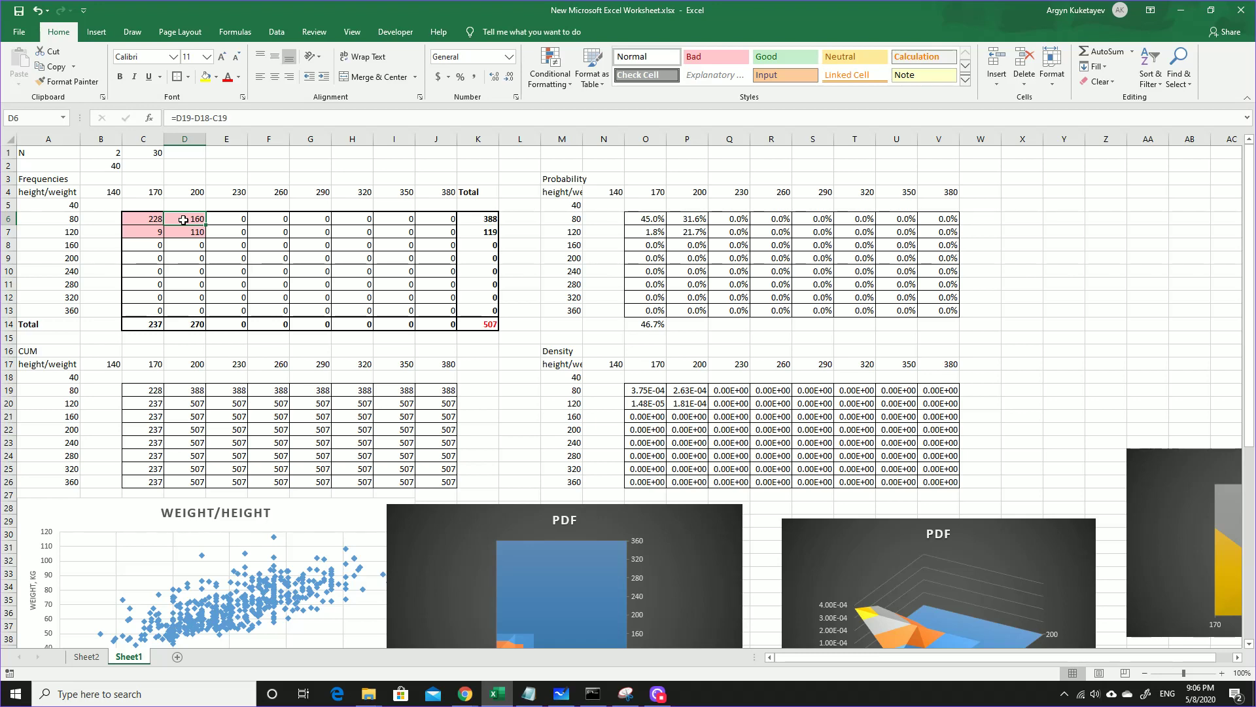
{"action": "left_click", "coordinate": [191, 232]}
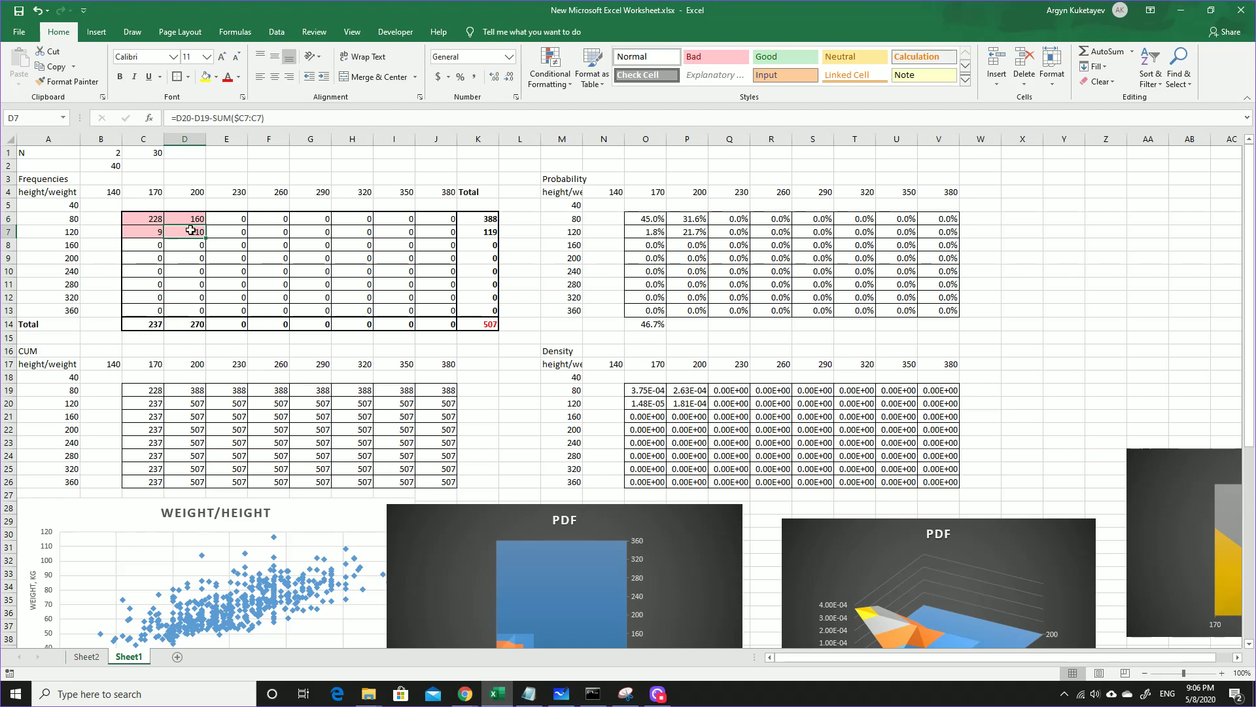
{"action": "left_click", "coordinate": [194, 221]}
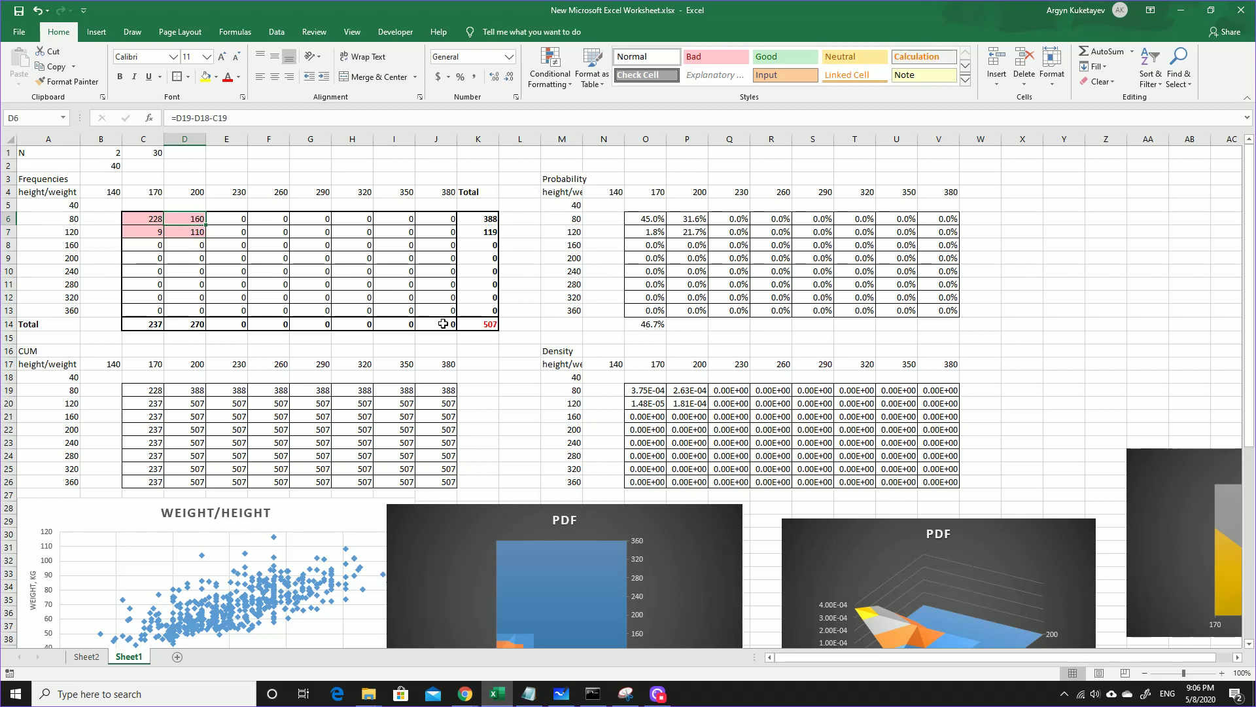
{"action": "left_click", "coordinate": [482, 325]}
{"action": "left_click", "coordinate": [198, 220]}
{"action": "left_click", "coordinate": [190, 229]}
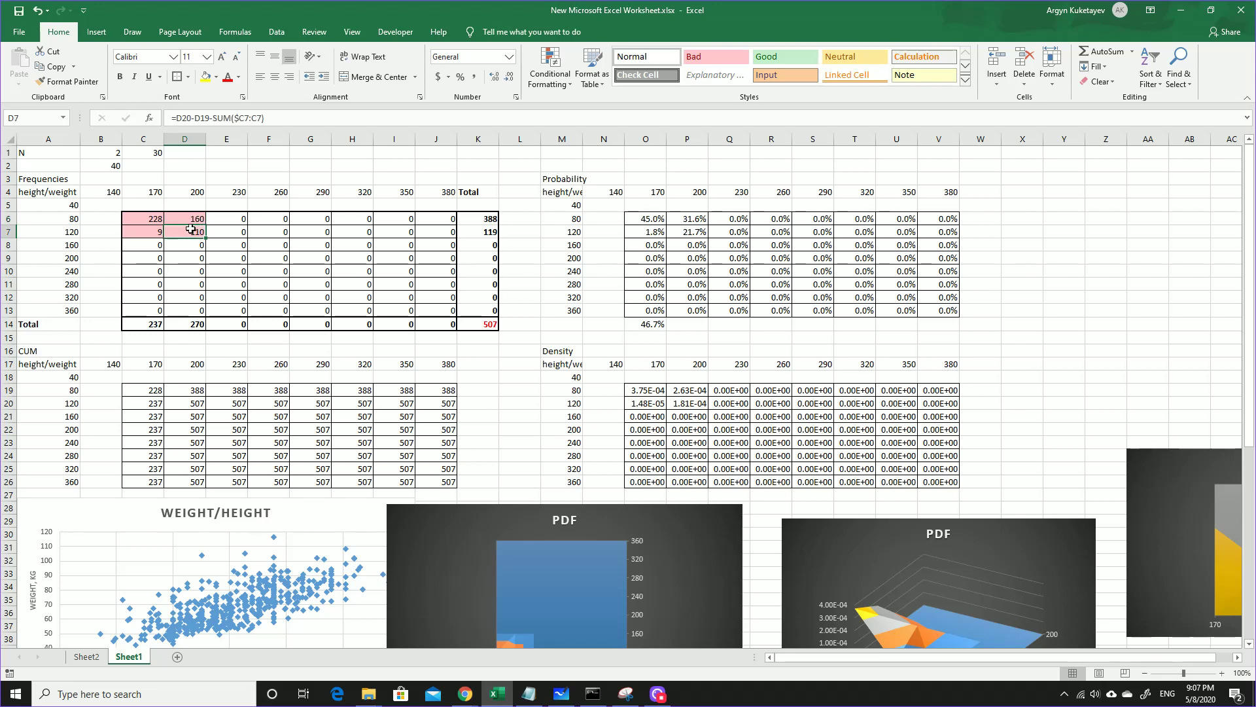
{"action": "left_click", "coordinate": [191, 221]}
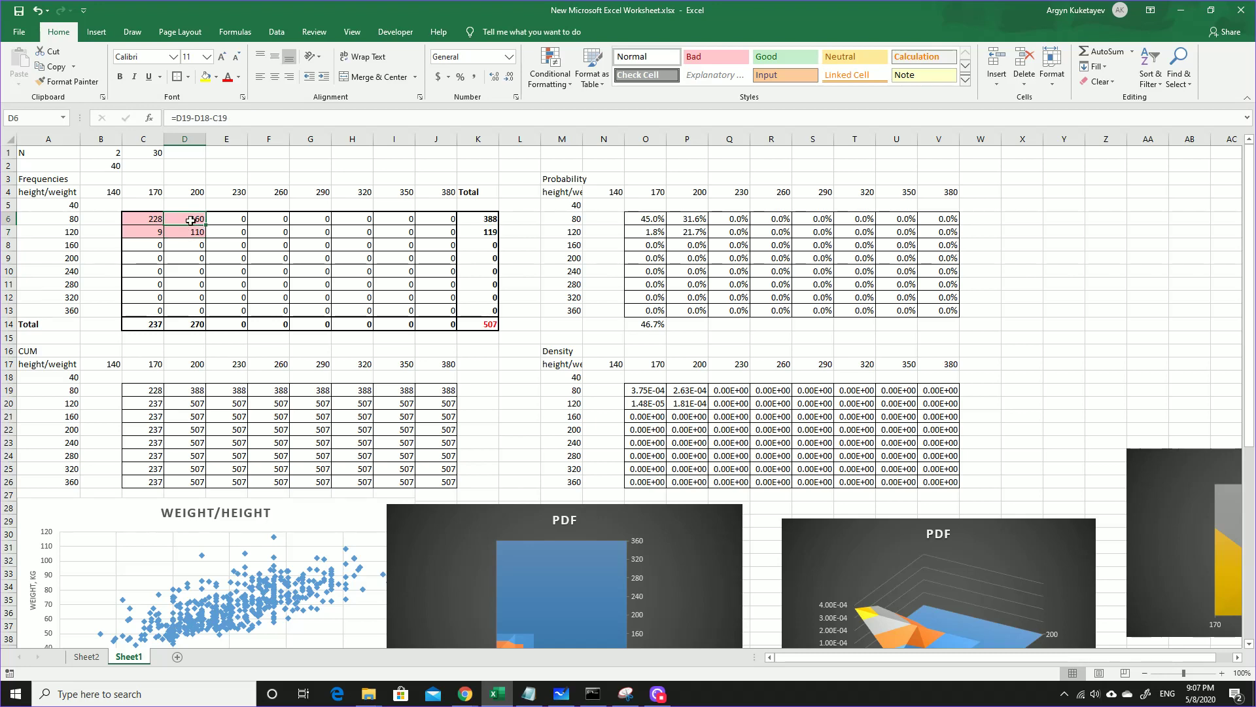
{"action": "left_click", "coordinate": [491, 330]}
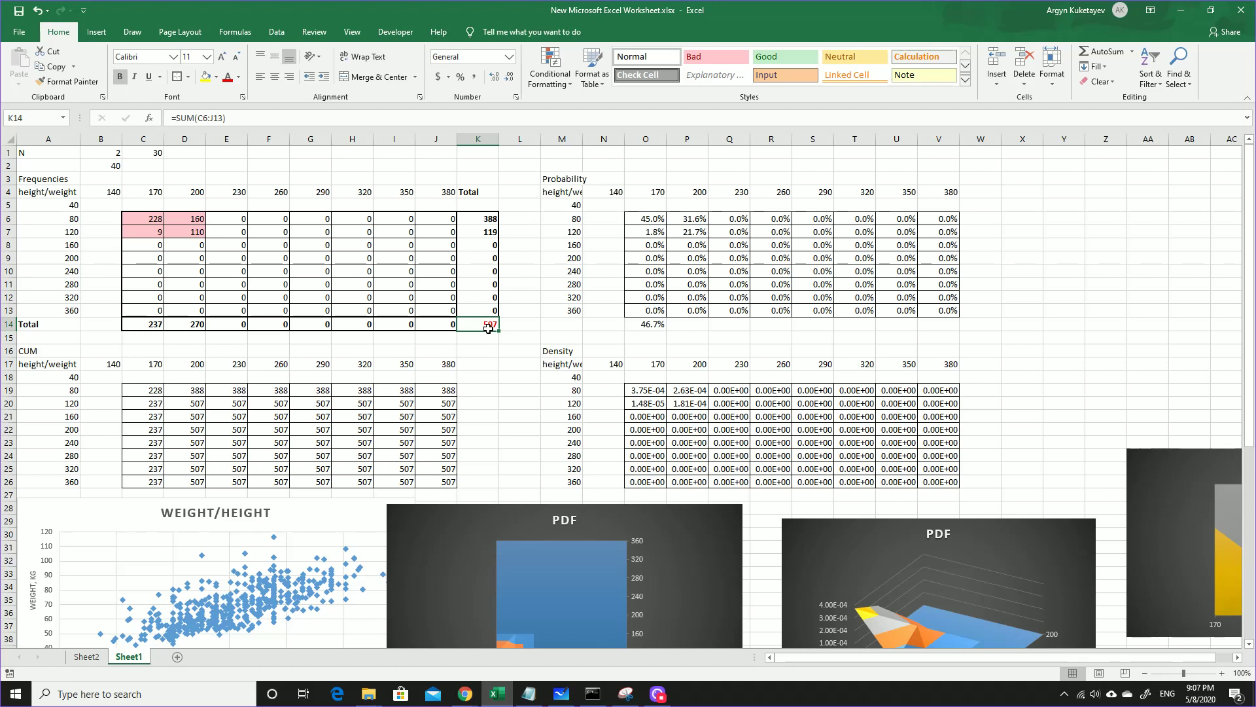
Step: Examine how the Probability formula in P6 derives from frequency cell D6, comparing it with the grand total in K14
{"action": "left_click", "coordinate": [183, 220]}
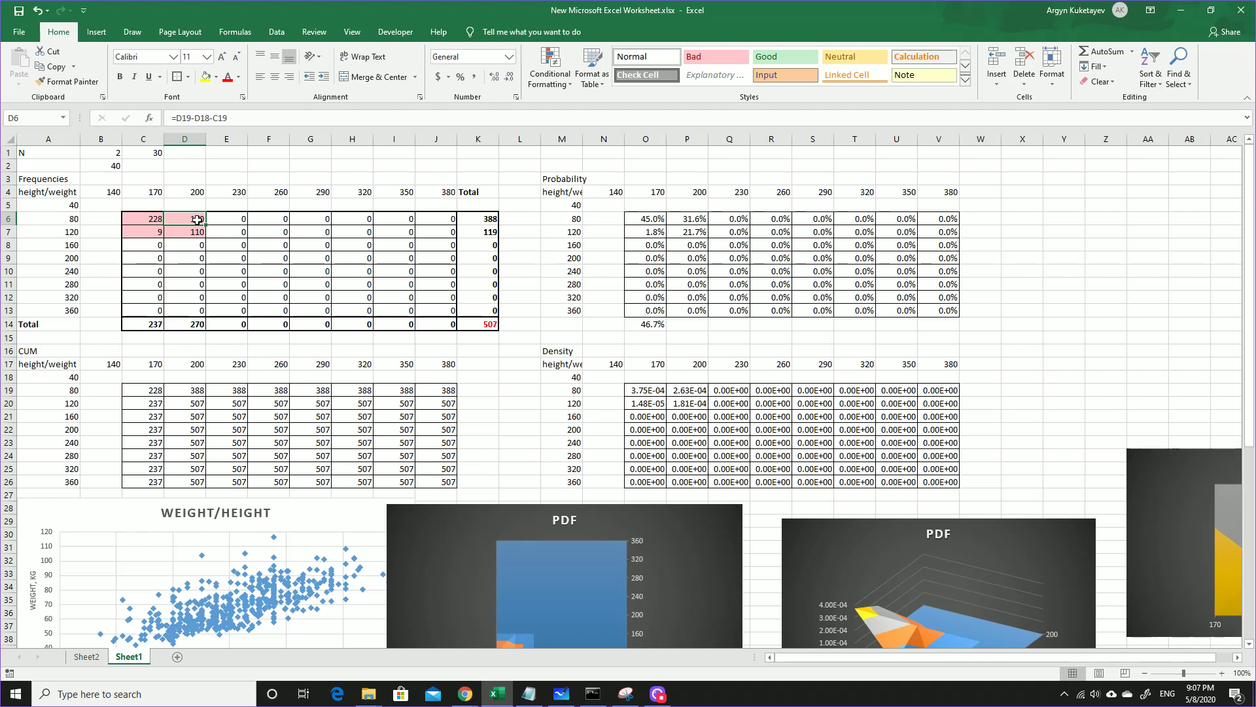
{"action": "left_click", "coordinate": [194, 232]}
{"action": "left_click", "coordinate": [193, 217]}
{"action": "left_click", "coordinate": [693, 221]}
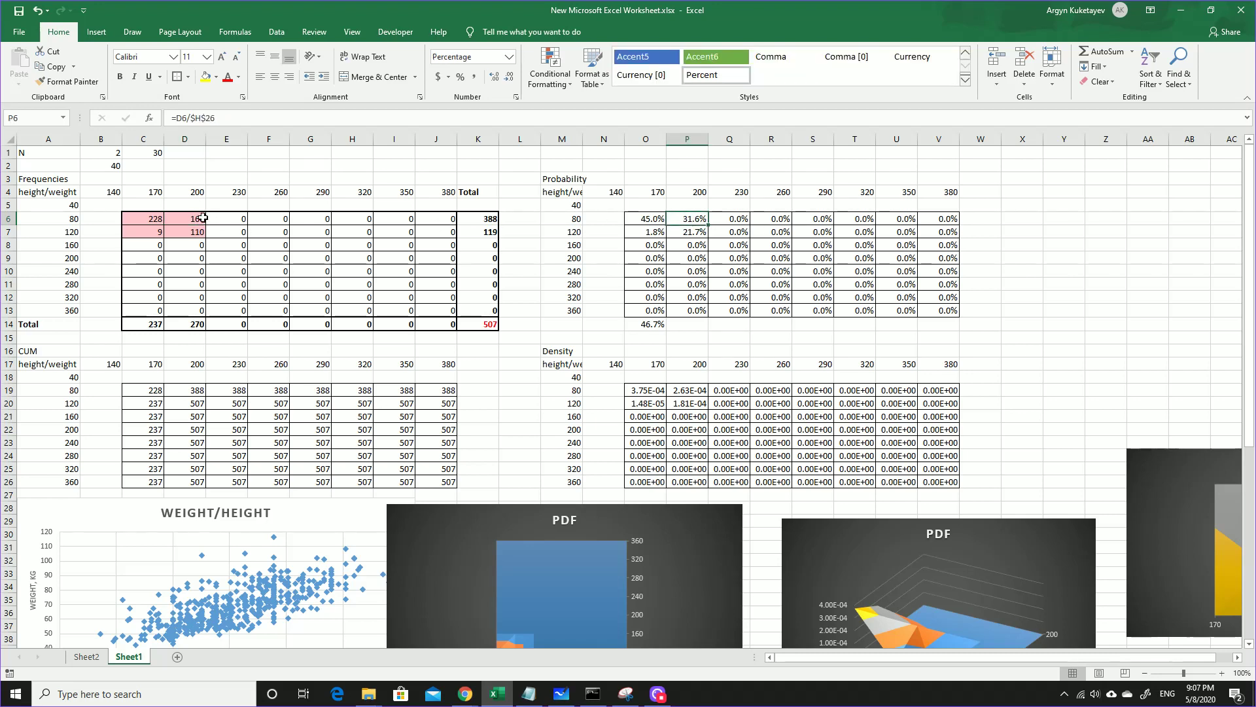
{"action": "left_click", "coordinate": [476, 324]}
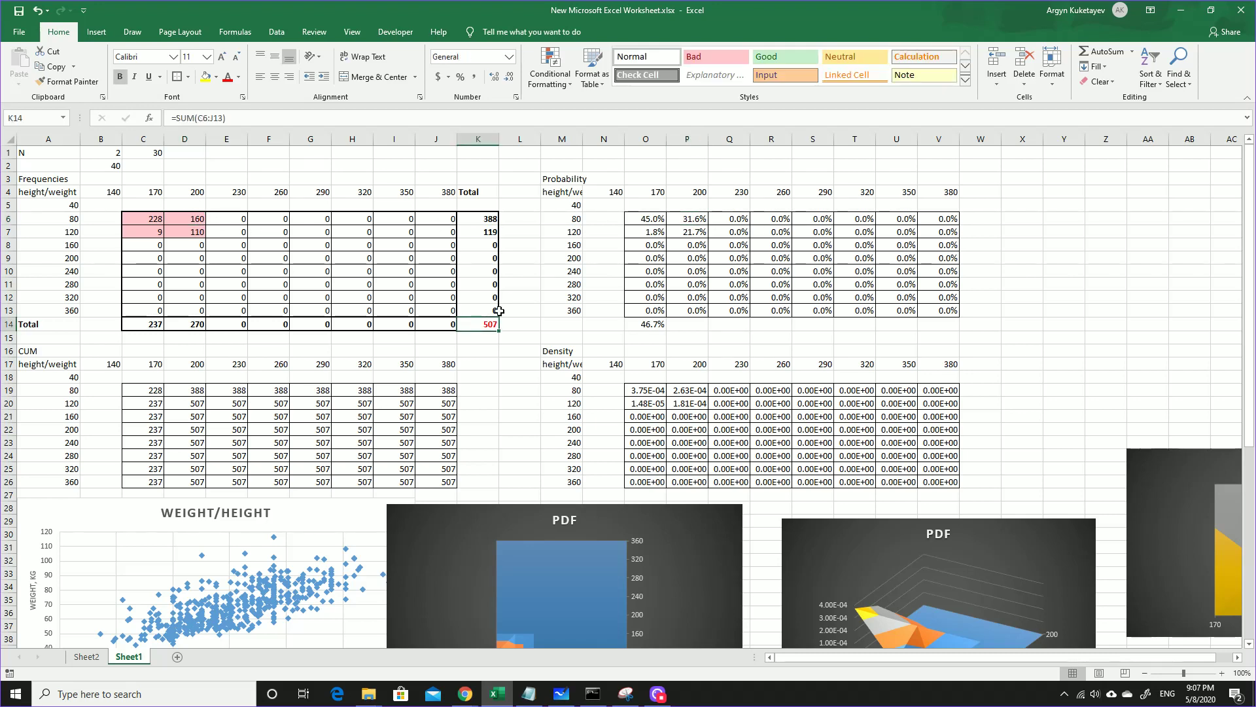
{"action": "left_click", "coordinate": [688, 218]}
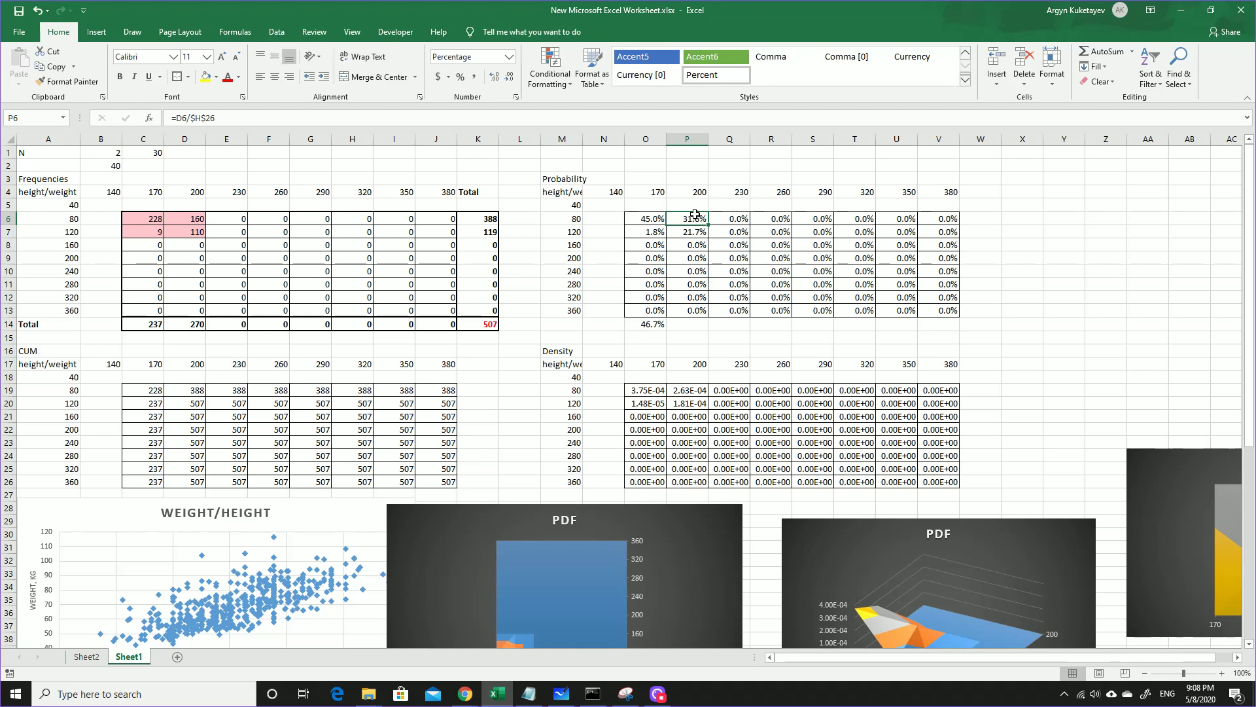
Step: Examine how the Density formula in P19 derives from probability P6 and the bin widths, checking the height limits in O17 and P17
{"action": "left_click", "coordinate": [689, 390]}
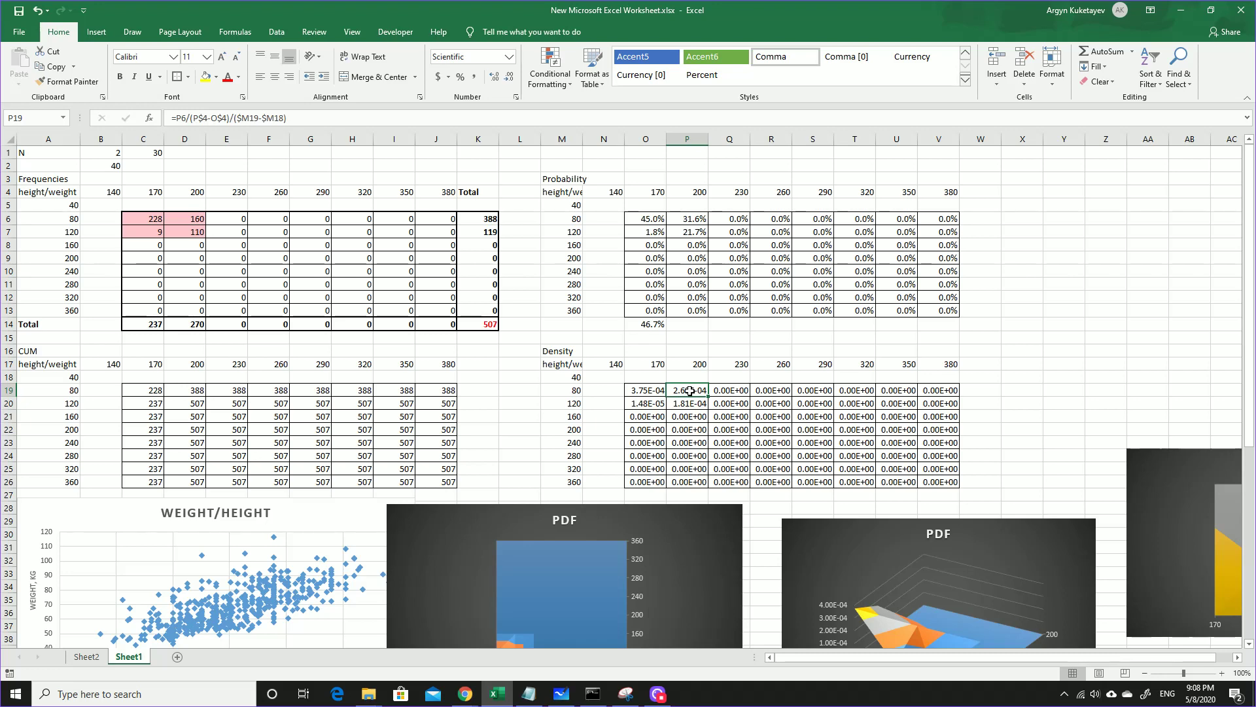
{"action": "left_click", "coordinate": [692, 220]}
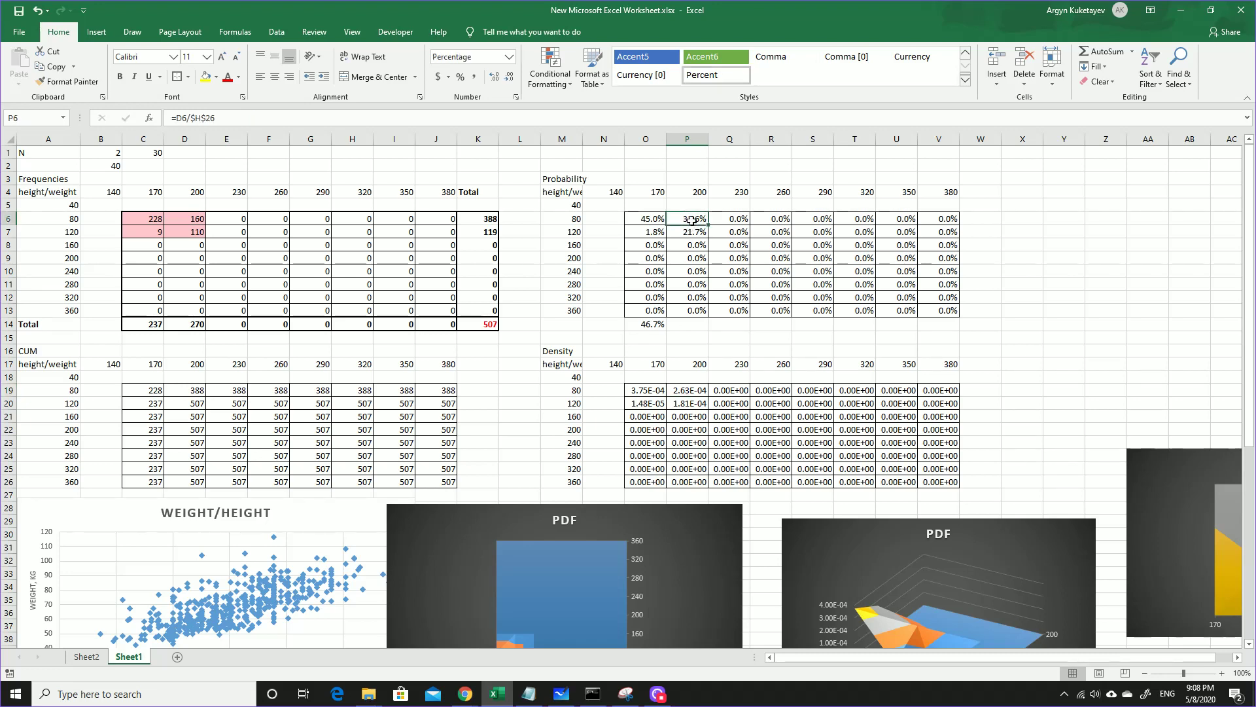
{"action": "left_click", "coordinate": [689, 392]}
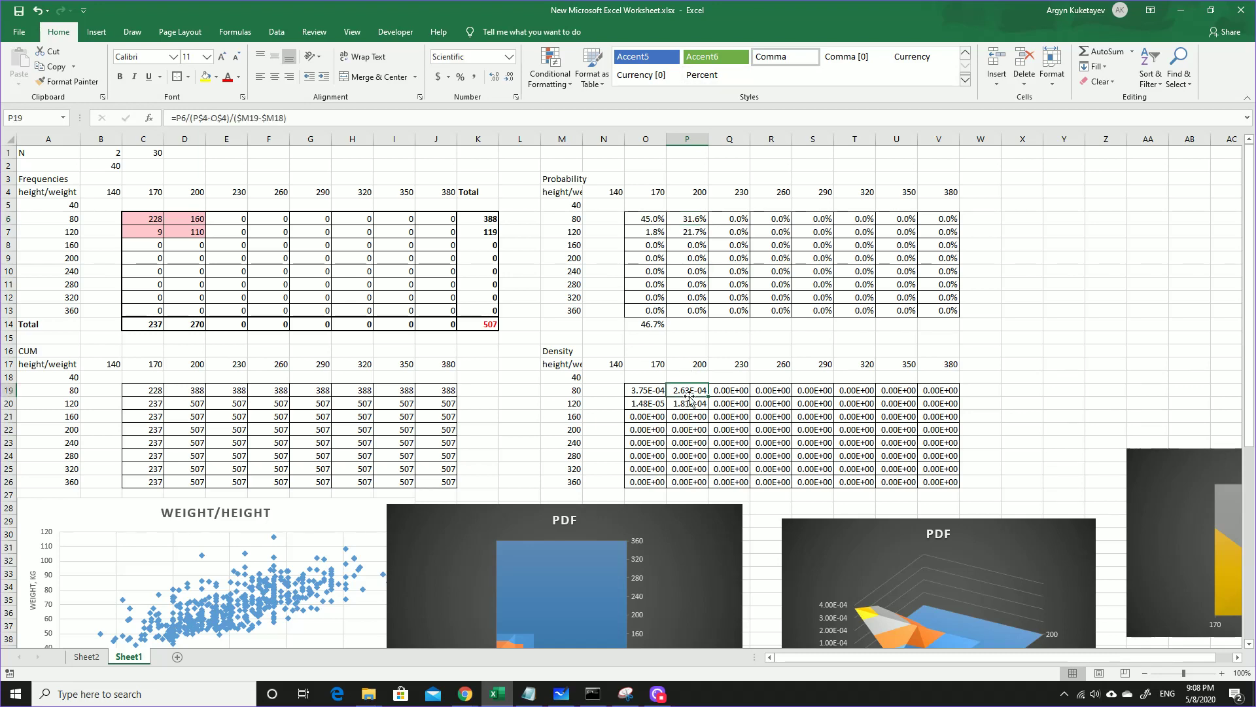
{"action": "left_click", "coordinate": [692, 365]}
{"action": "left_click", "coordinate": [647, 361]}
{"action": "left_click", "coordinate": [688, 391]}
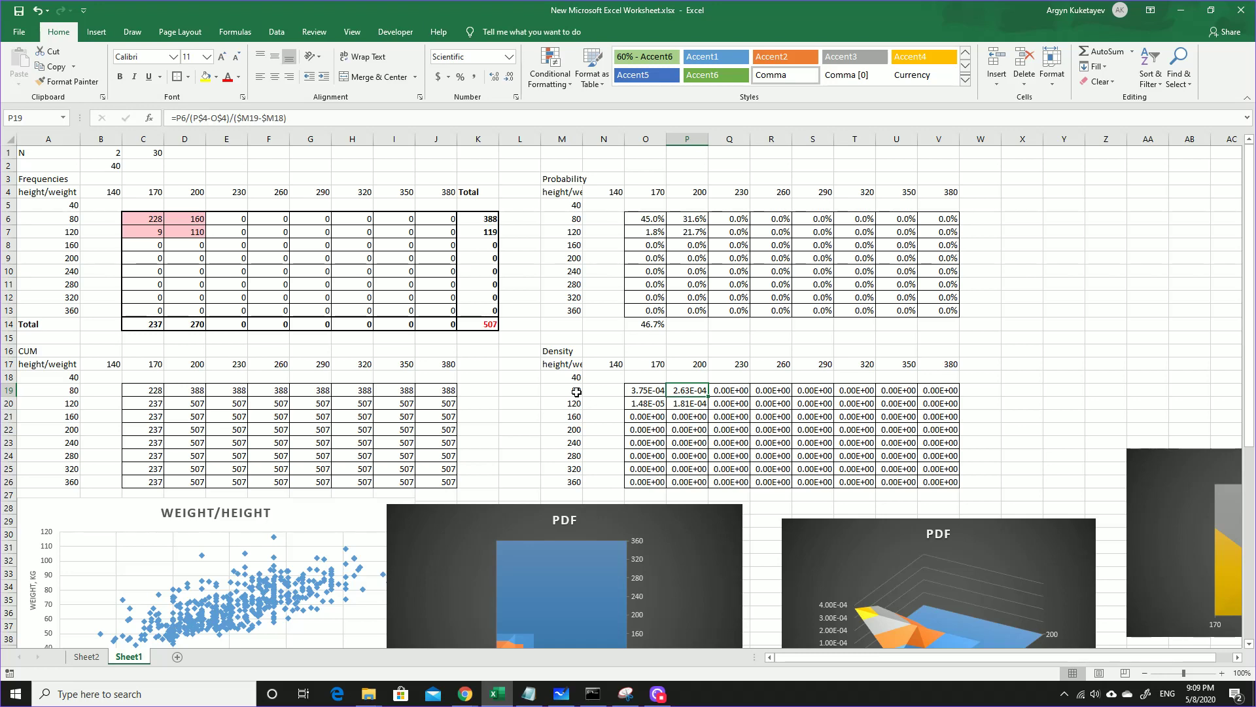
{"action": "left_click", "coordinate": [699, 218]}
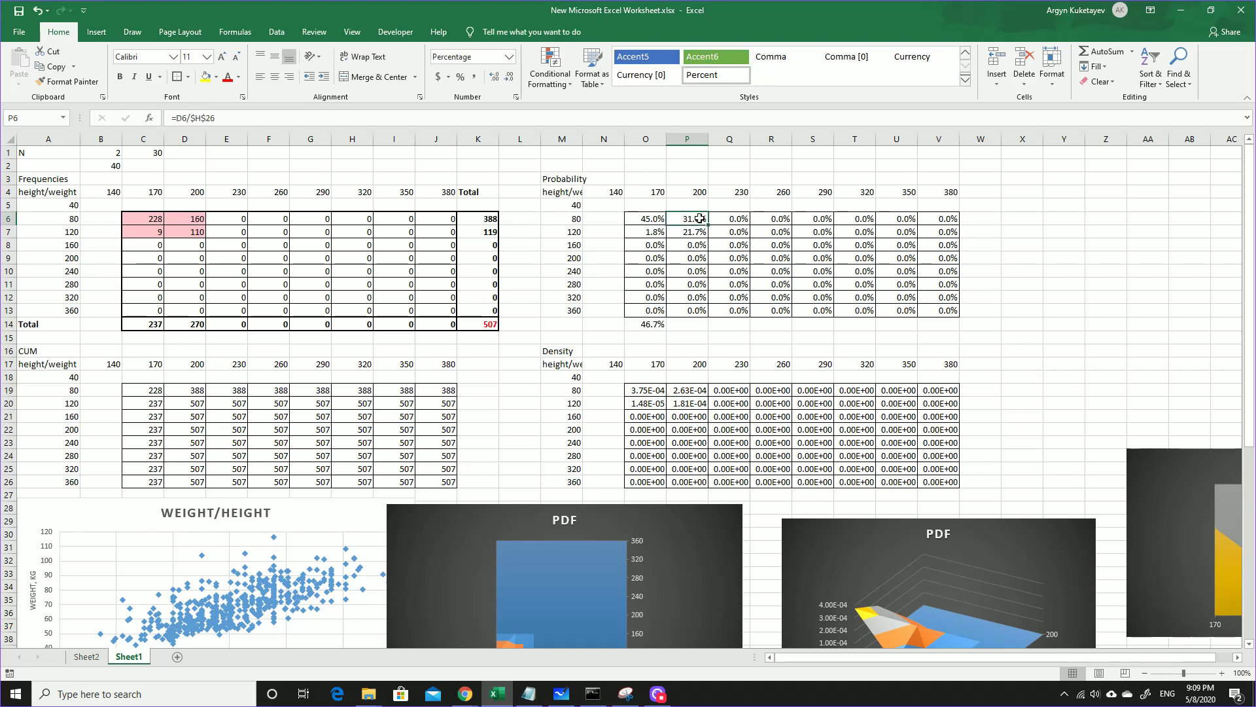
{"action": "left_click", "coordinate": [691, 393]}
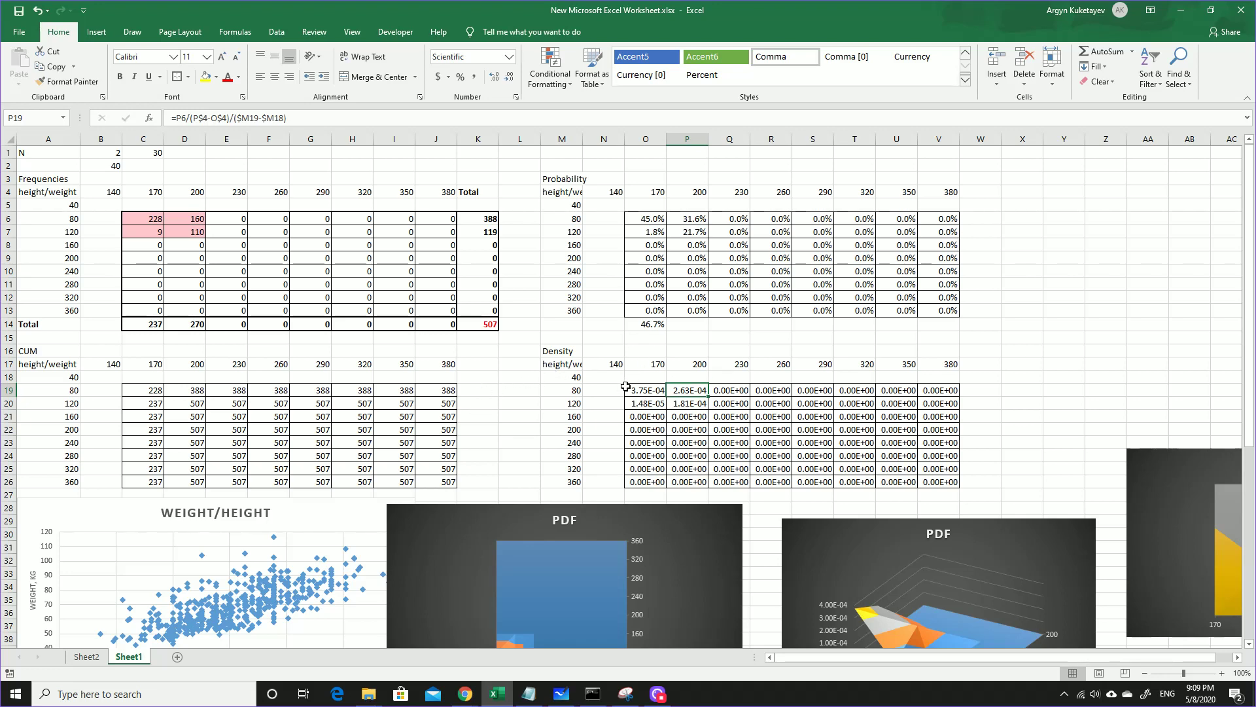
Step: Switch to Microsoft Whiteboard and compare the Frequencies tables and PDF charts for the different bin counts
{"action": "left_click", "coordinate": [567, 699]}
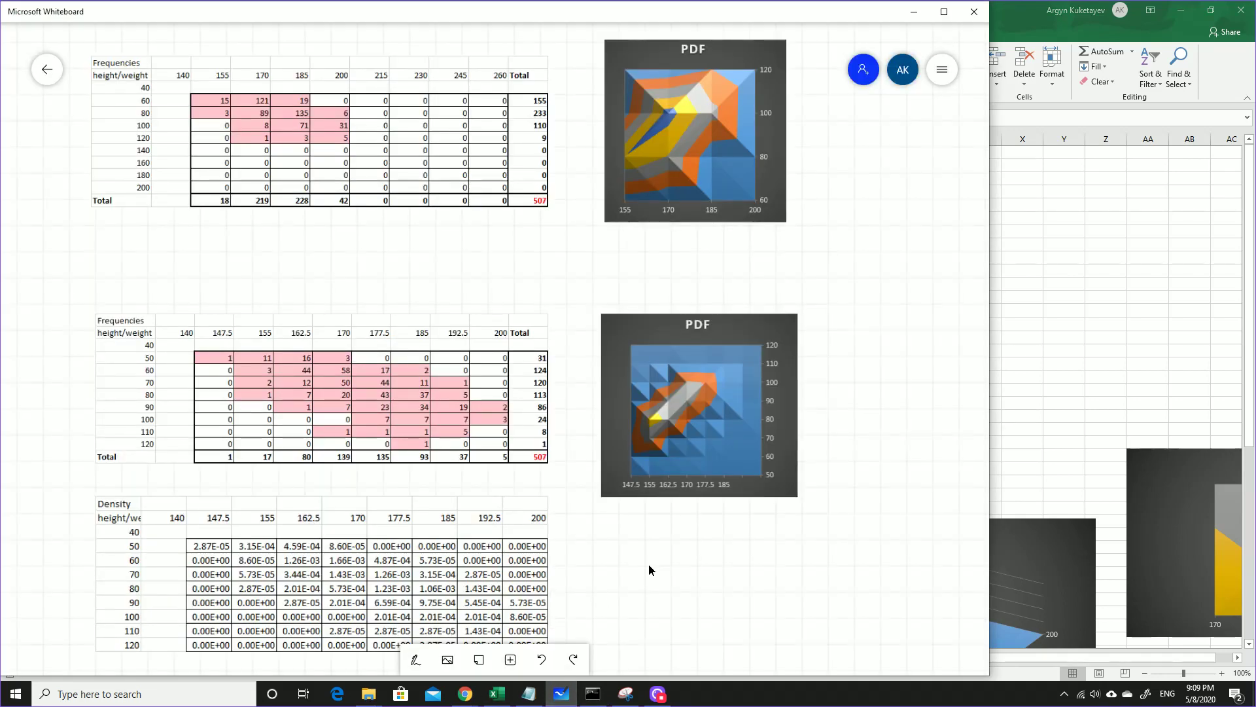
{"action": "left_click_drag", "start_coordinate": [649, 564], "coordinate": [656, 553]}
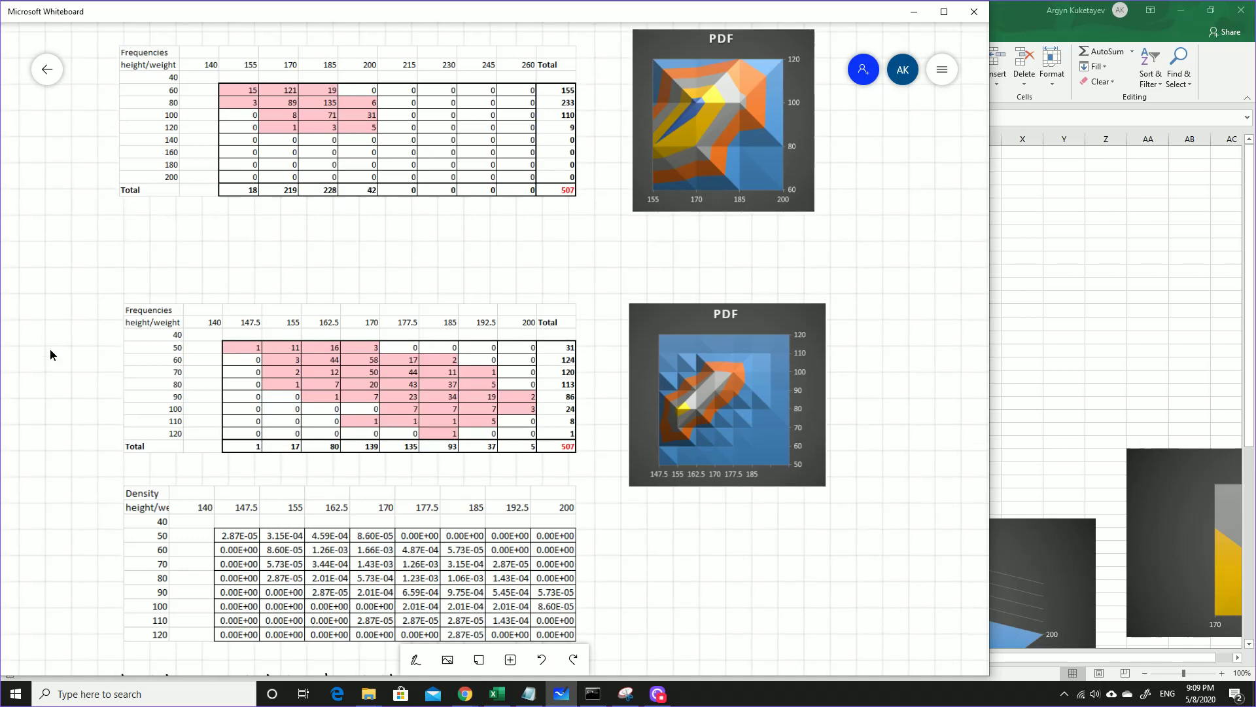
{"action": "left_click_drag", "start_coordinate": [50, 348], "coordinate": [46, 529]}
{"action": "scroll", "coordinate": [46, 529], "scroll_direction": "down", "scroll_amount": 1}
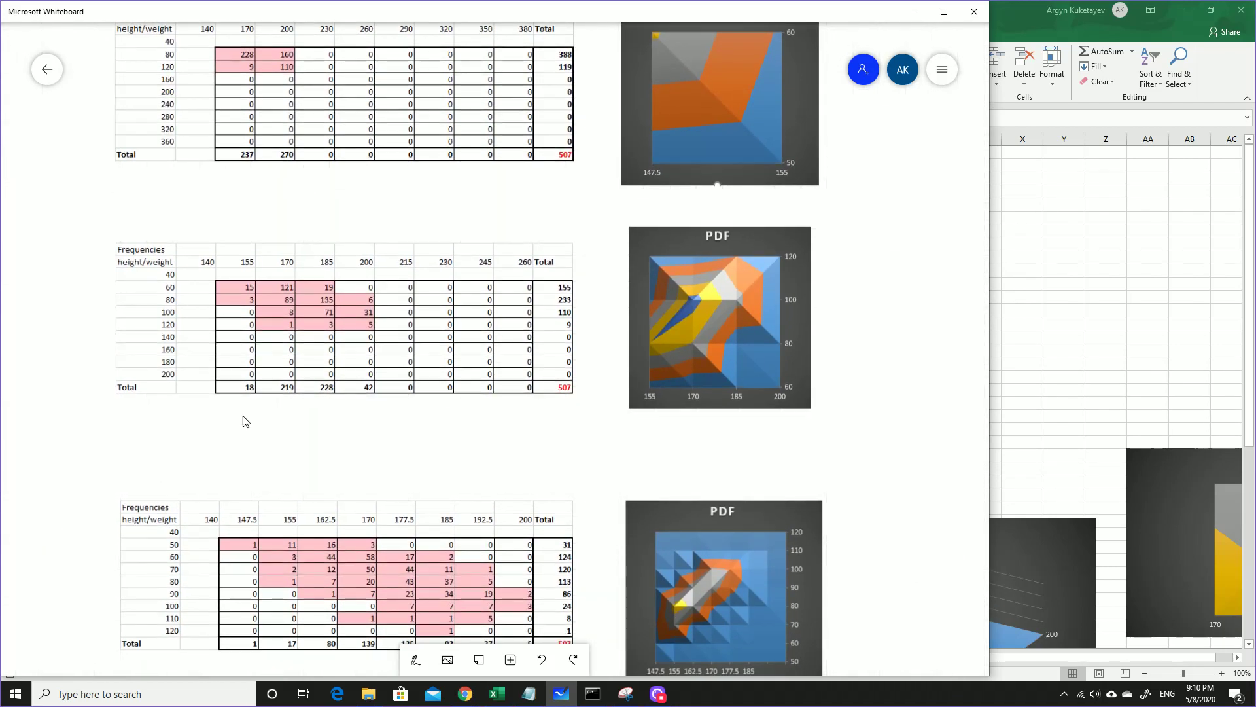